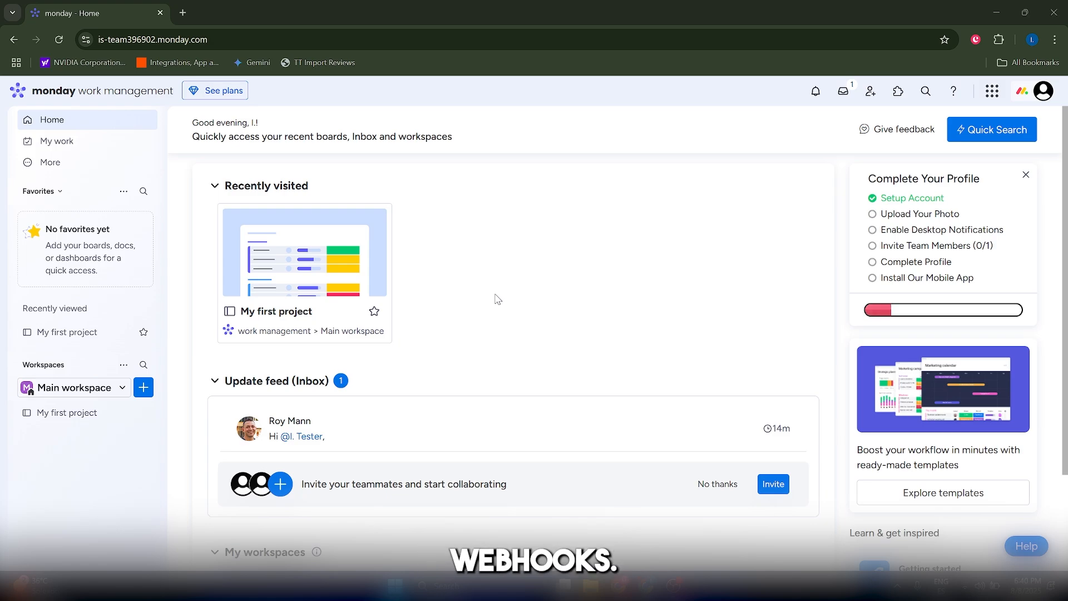
# Step: Scroll up and down the monday.com Home page to look over its recently visited boards
pyautogui.scroll(-2, 503, 299)
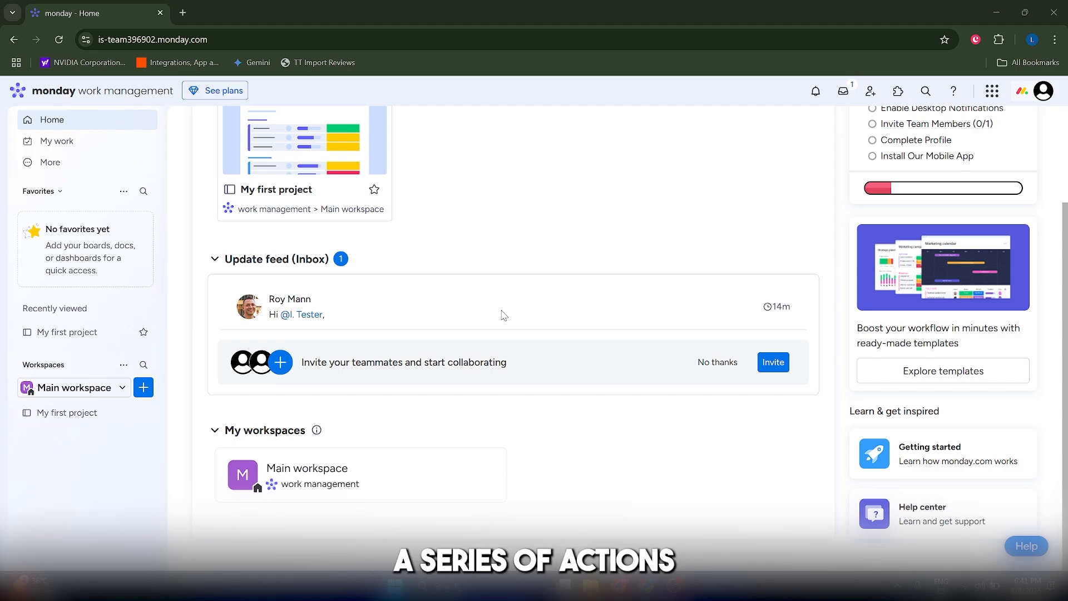
pyautogui.scroll(2, 503, 316)
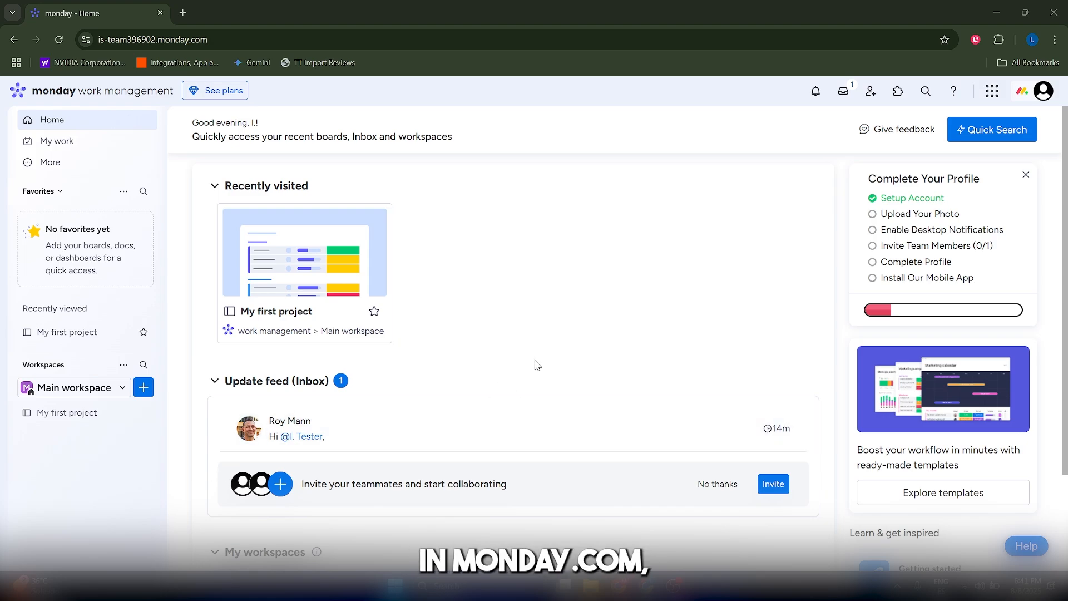
pyautogui.scroll(-1, 536, 365)
pyautogui.scroll(1, 537, 364)
pyautogui.scroll(-2, 536, 367)
pyautogui.scroll(2, 536, 371)
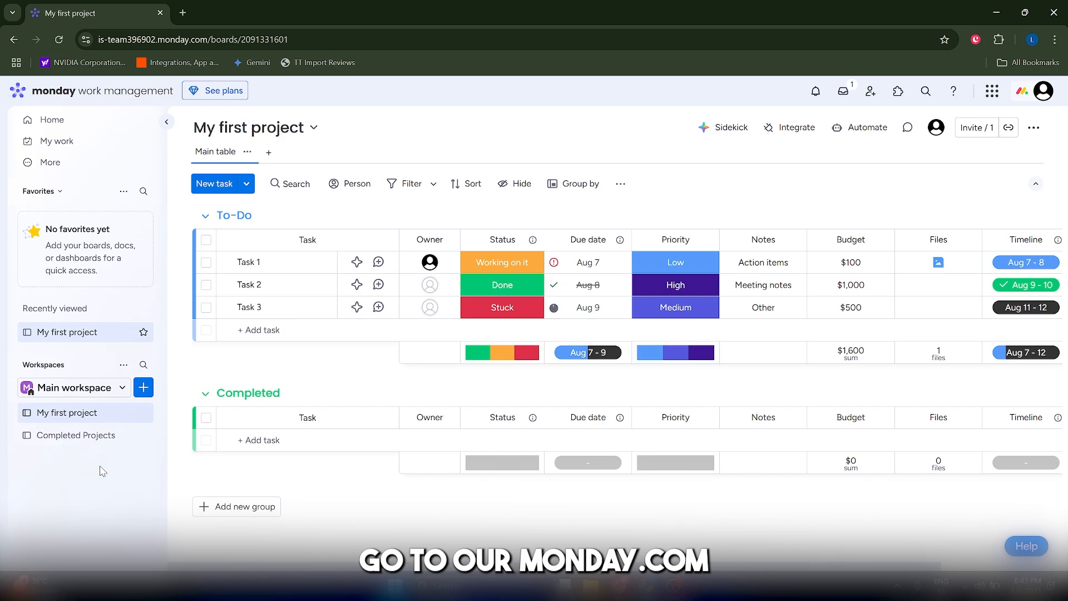
# Step: Open the Completed Projects board from the workspace sidebar, dismissing the Add new menu
pyautogui.click(143, 387)
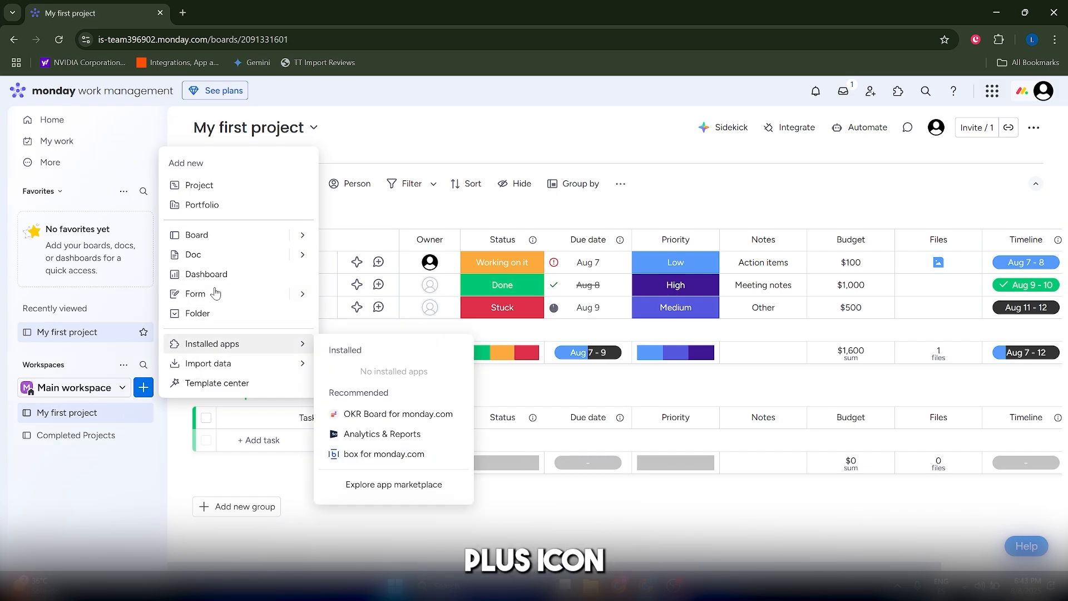
pyautogui.click(132, 478)
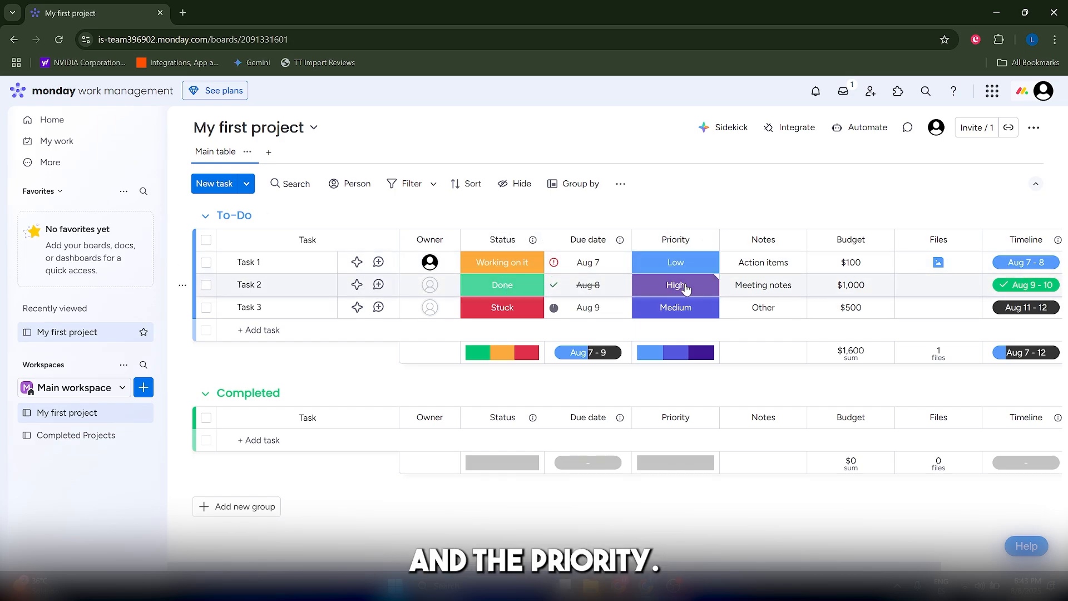
pyautogui.click(80, 438)
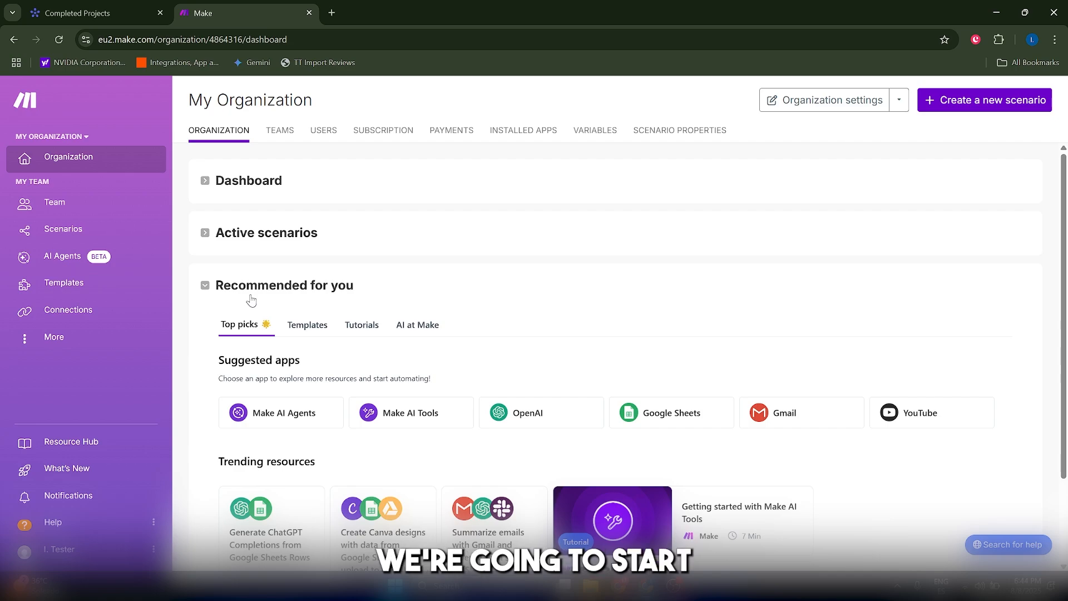
# Step: Start a new scenario and choose Webhooks → Custom webhook as its trigger
pyautogui.click(973, 104)
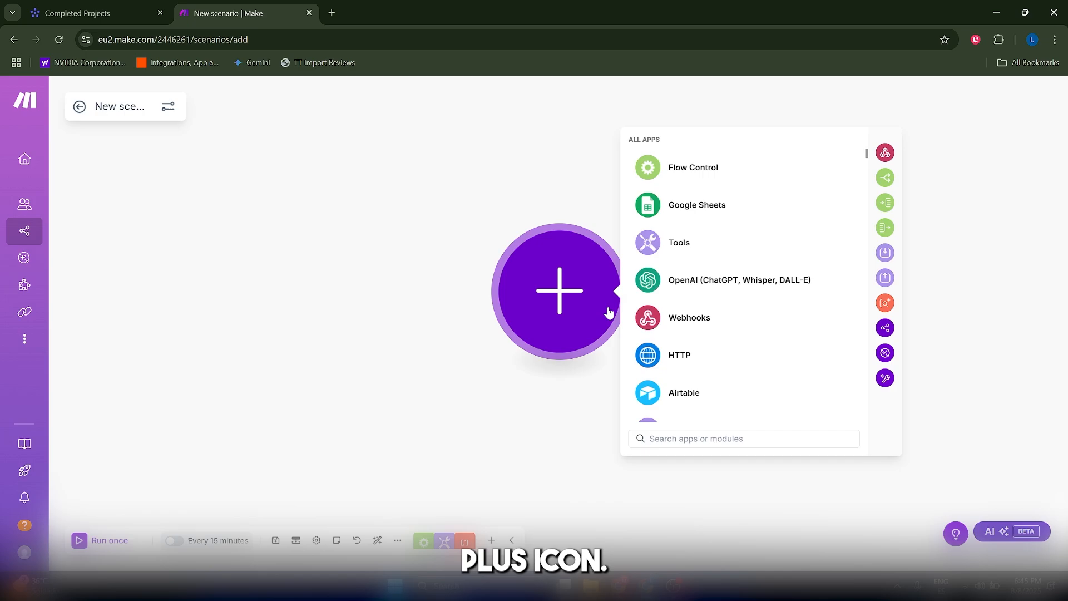
pyautogui.write('web')
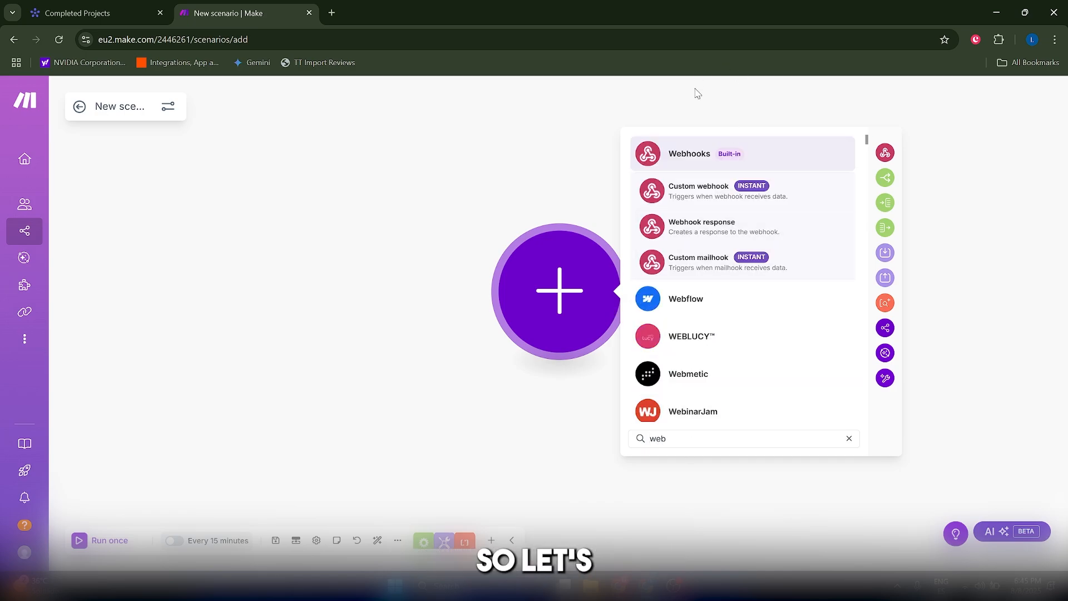
pyautogui.click(706, 152)
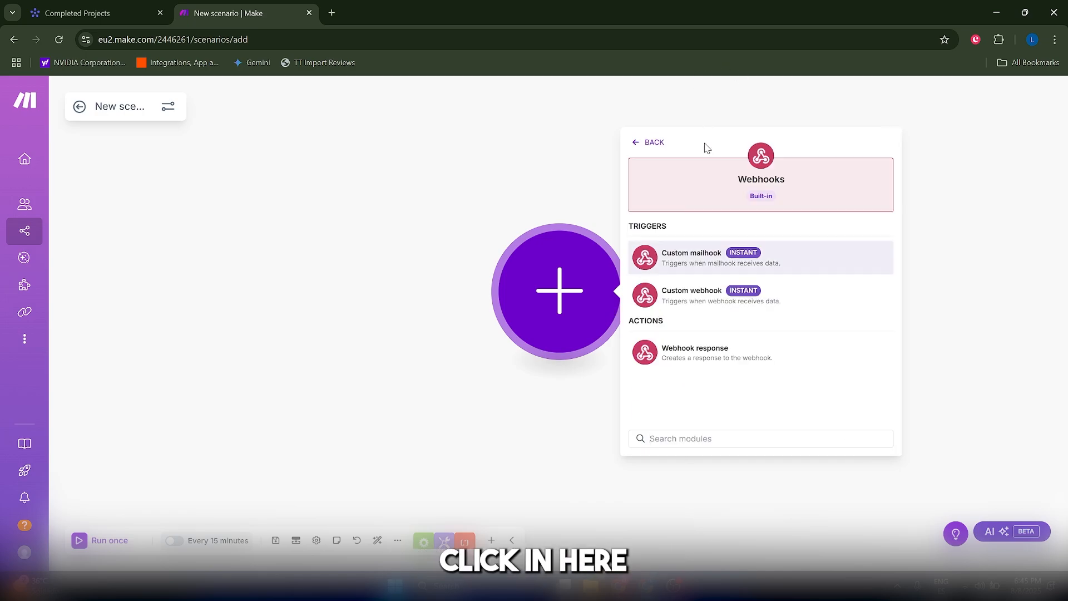
pyautogui.click(689, 300)
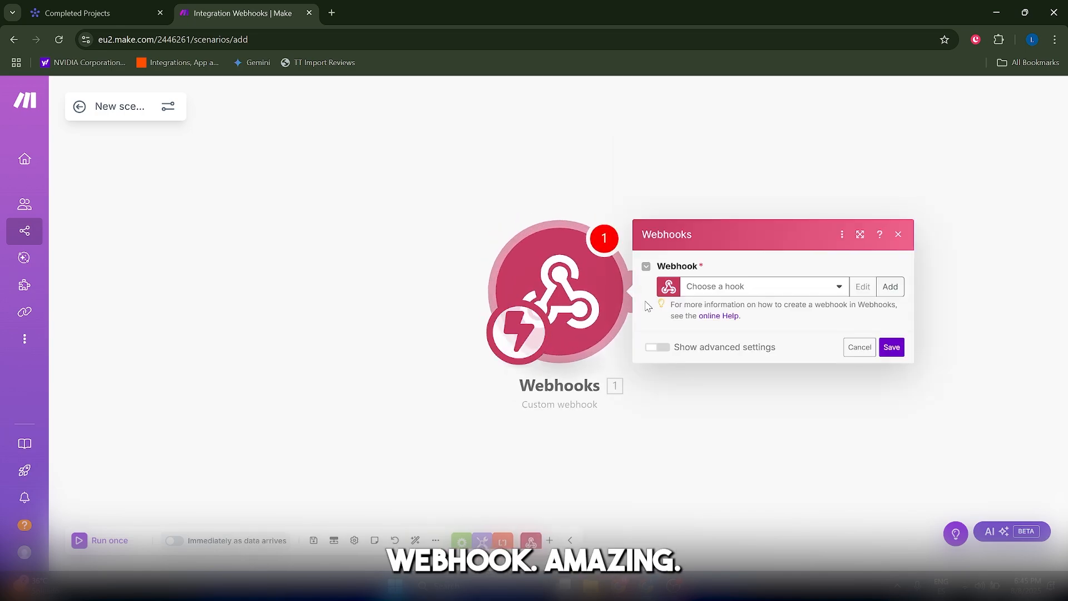
# Step: Add a new hook named 'monday-com-webhook' and save it
pyautogui.click(890, 286)
pyautogui.click(734, 212)
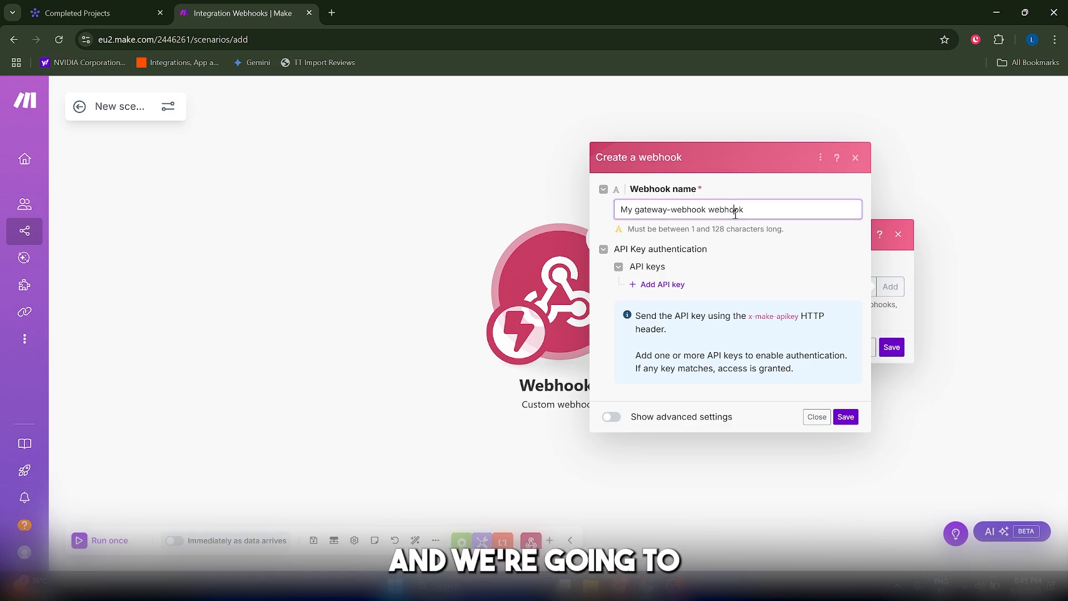
pyautogui.hotkey('ctrl', 'a')
pyautogui.write('mondqy')
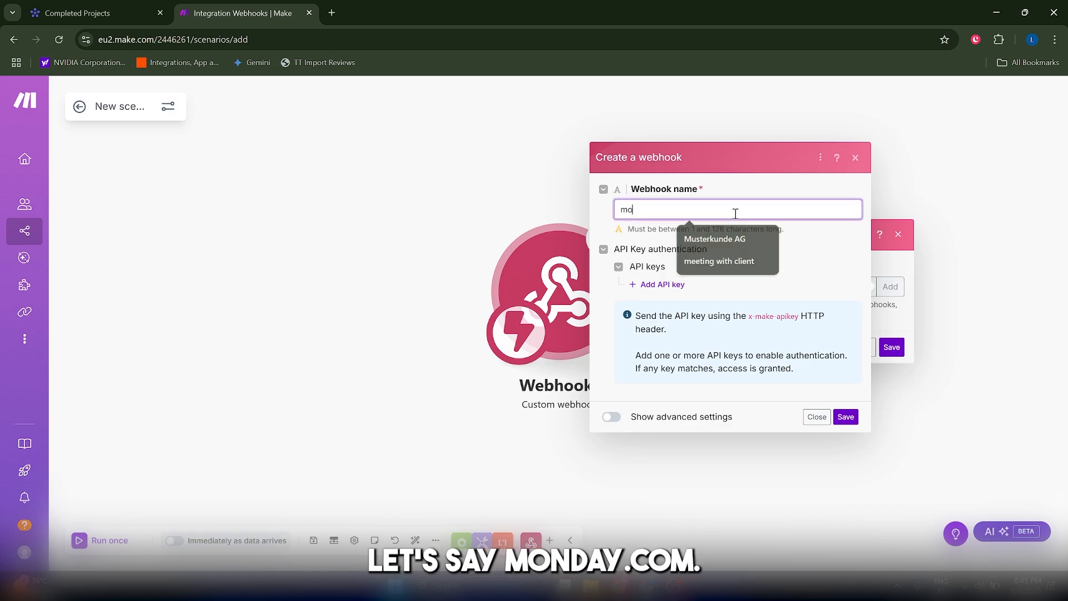
pyautogui.press('BackSpace')
pyautogui.press('BackSpace')
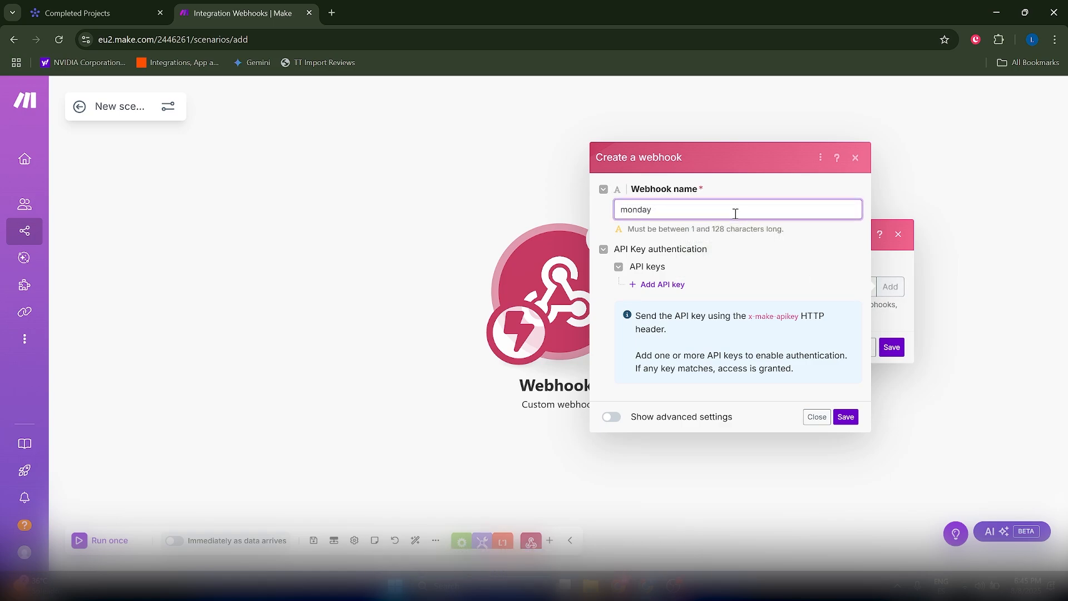
pyautogui.write('com-web')
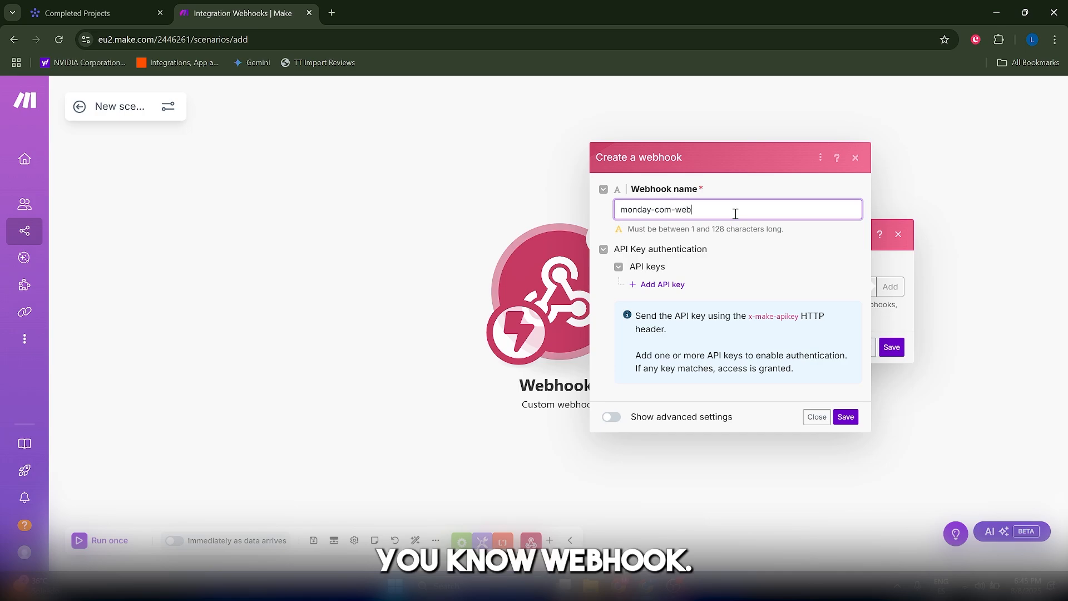
pyautogui.write('hook')
pyautogui.click(851, 419)
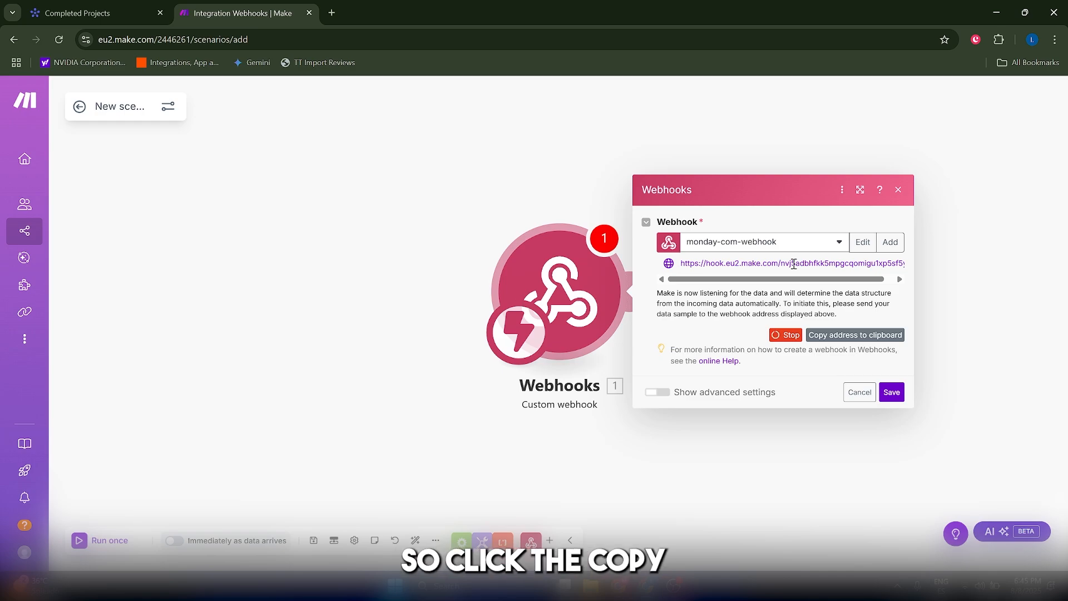
# Step: Copy the hook address, then search the board's automation templates for 'webhook'
pyautogui.click(850, 335)
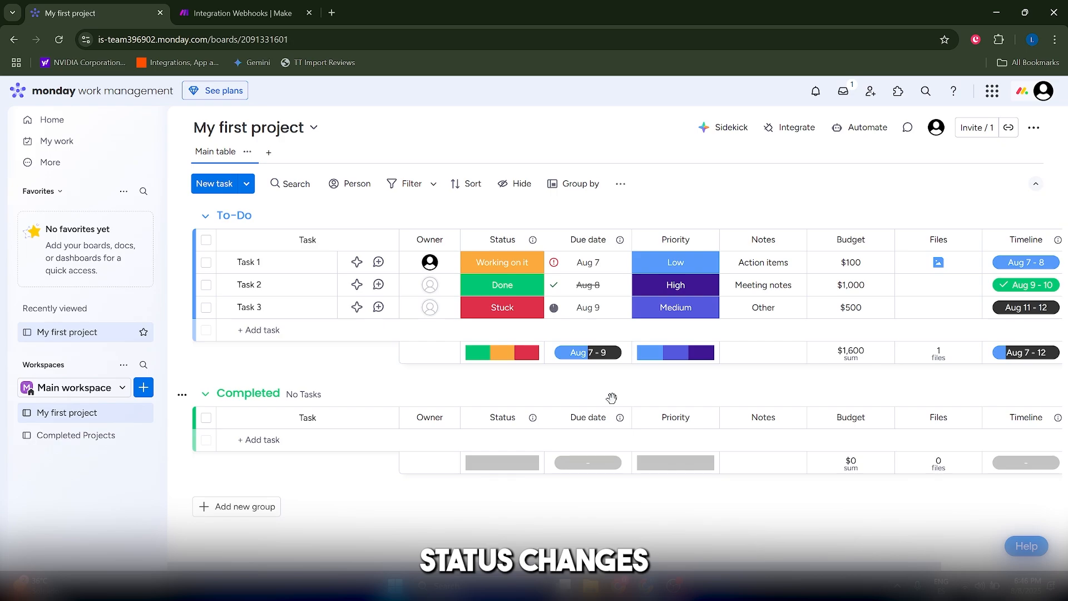
pyautogui.click(814, 122)
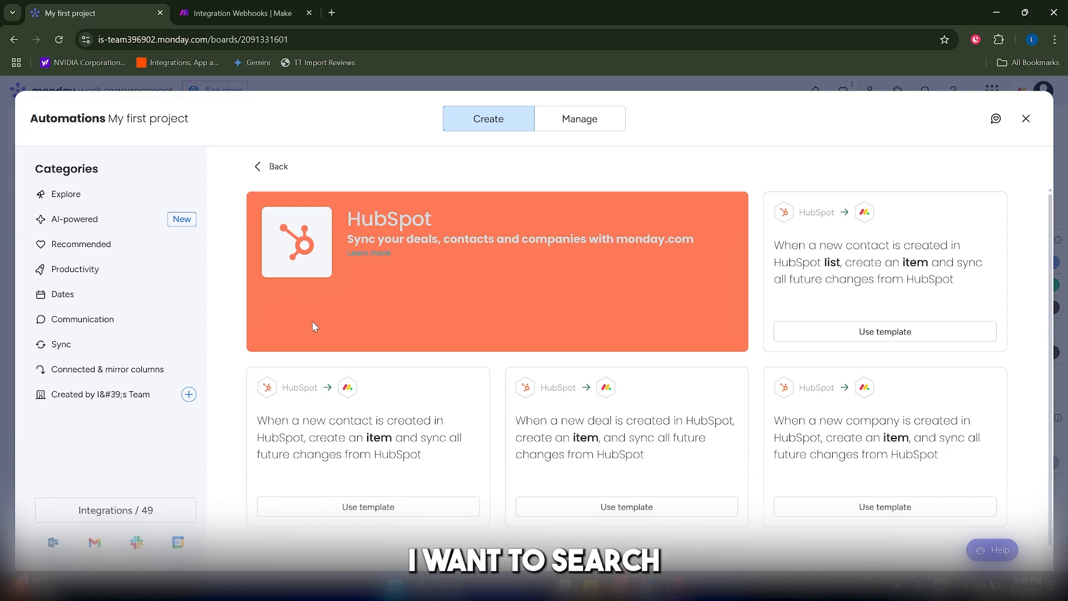
pyautogui.click(107, 201)
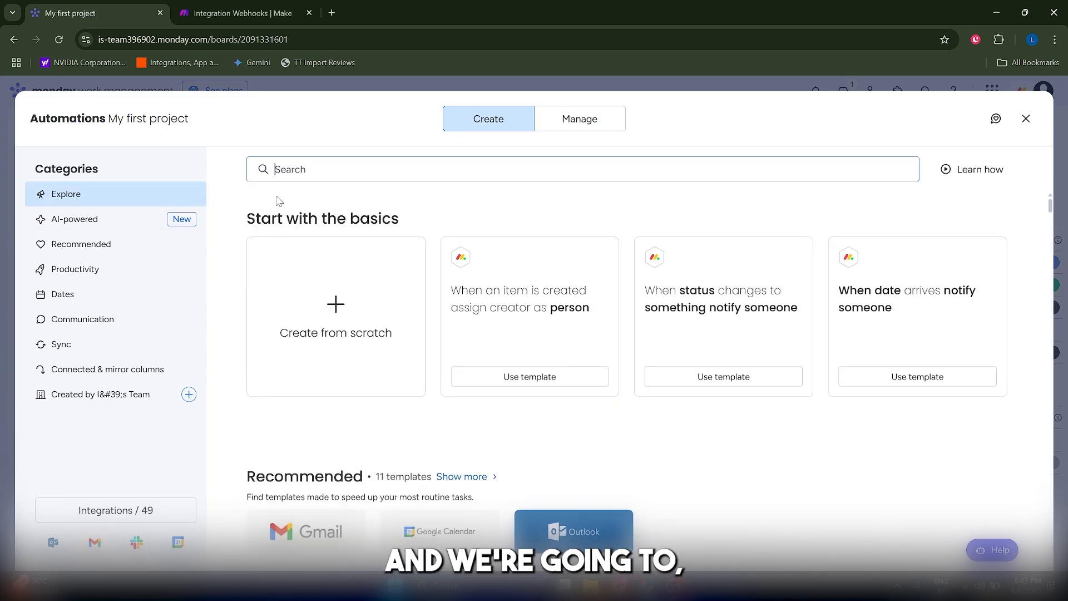
pyautogui.write('webhooks')
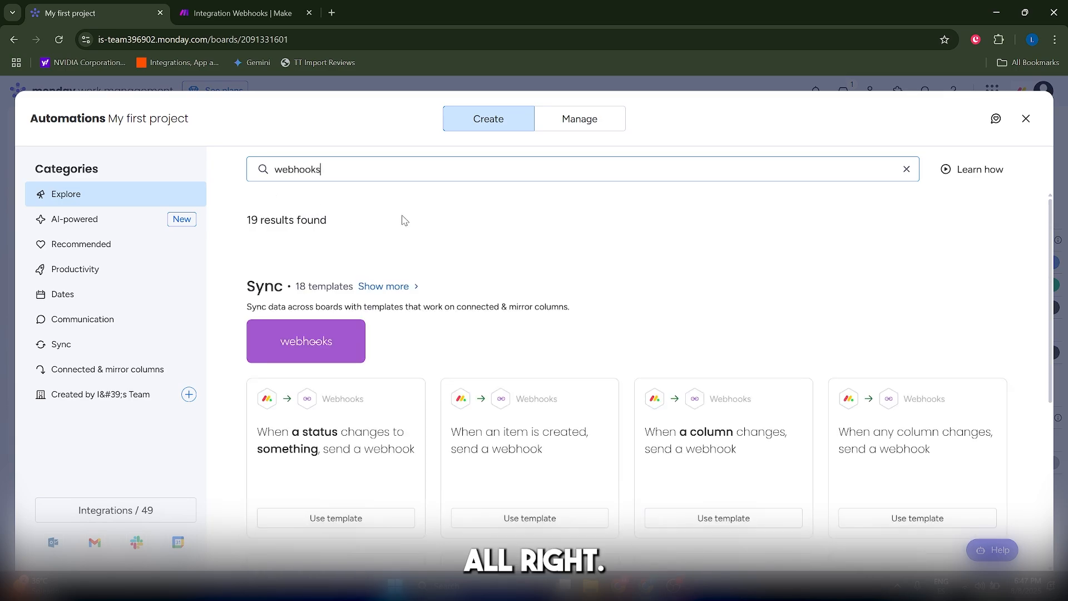
pyautogui.scroll(-3, 390, 267)
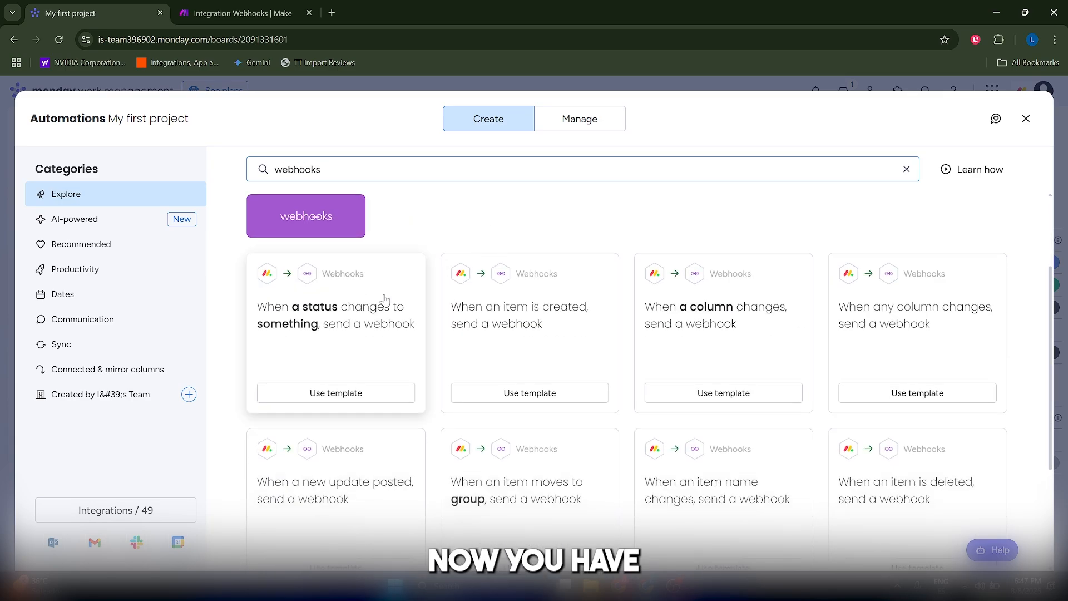
pyautogui.scroll(-1, 765, 307)
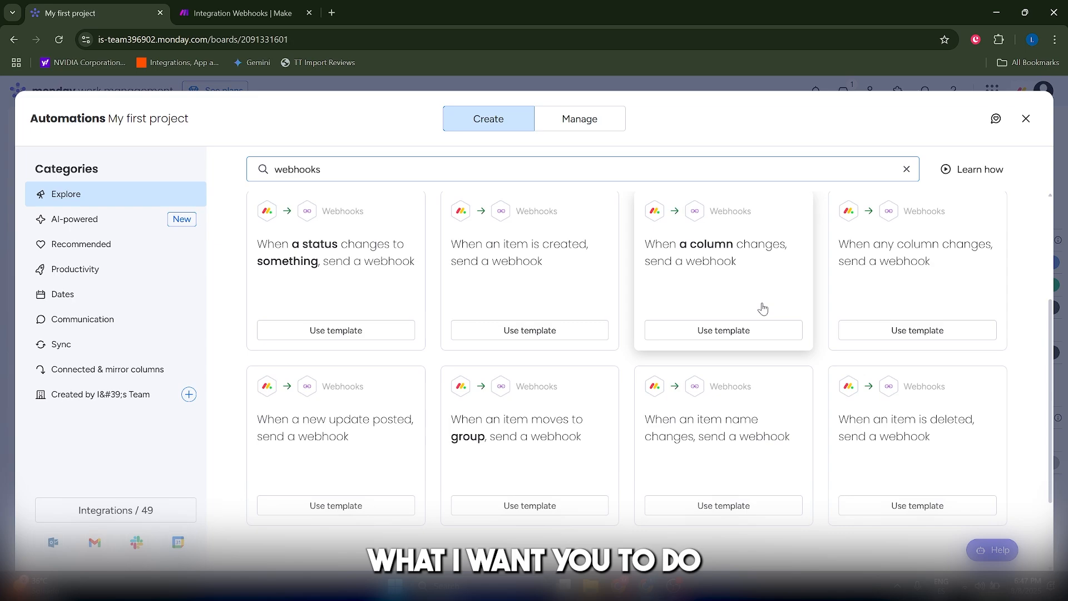
pyautogui.scroll(1, 762, 308)
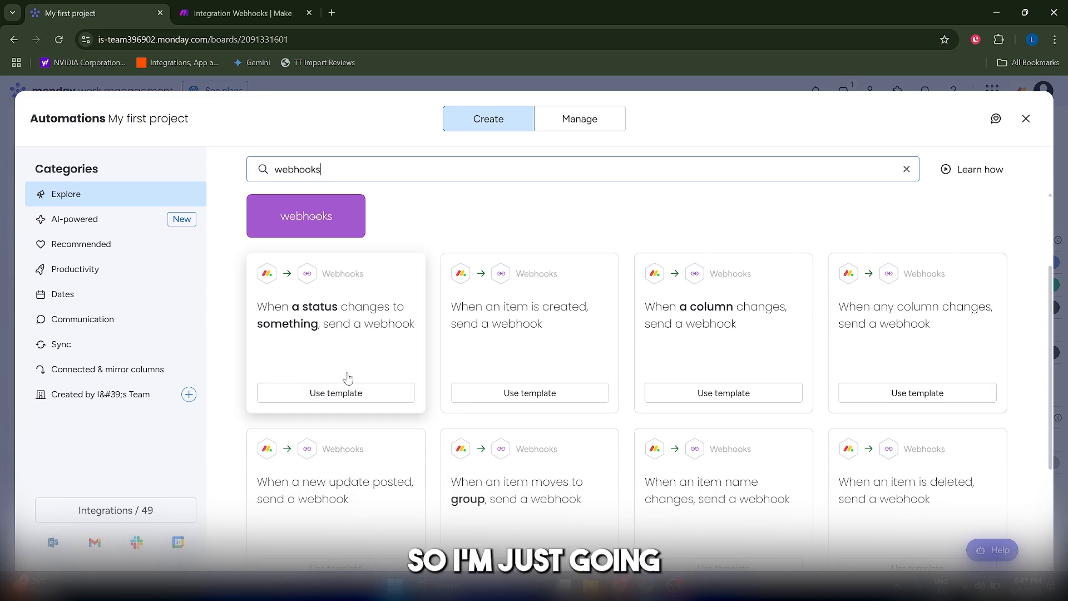
# Step: Connect the 'When a status changes, send a webhook' automation using the pasted Make hook URL
pyautogui.click(340, 329)
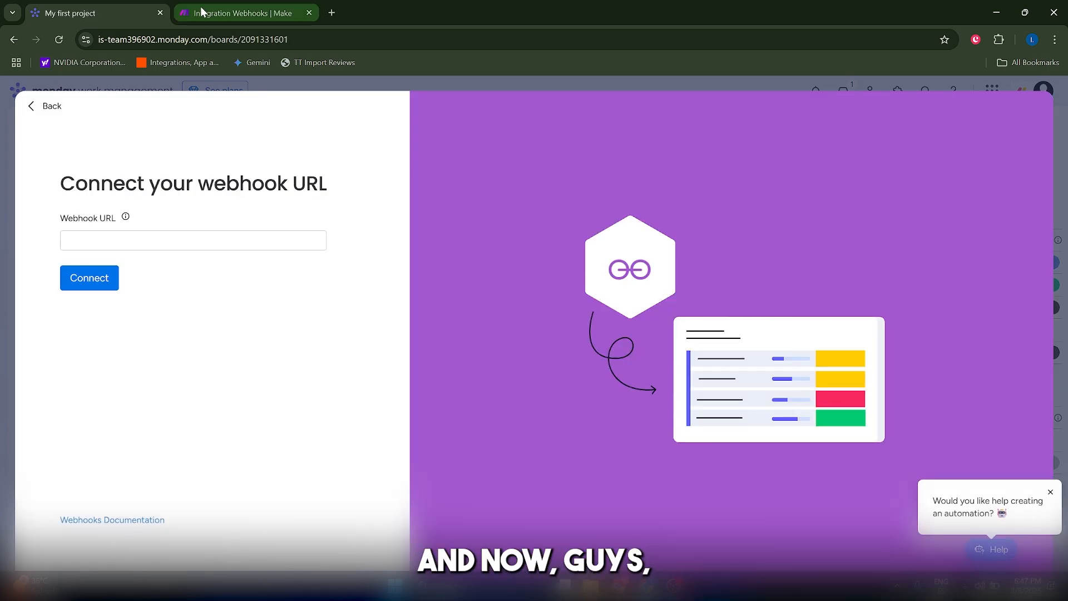
pyautogui.click(200, 12)
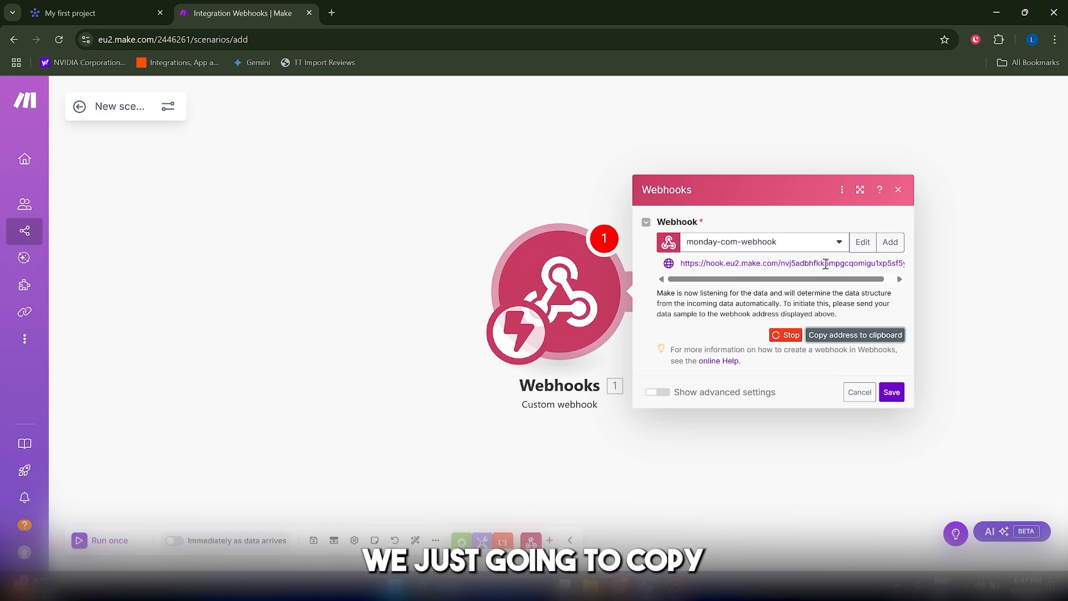
pyautogui.click(847, 334)
pyautogui.click(116, 12)
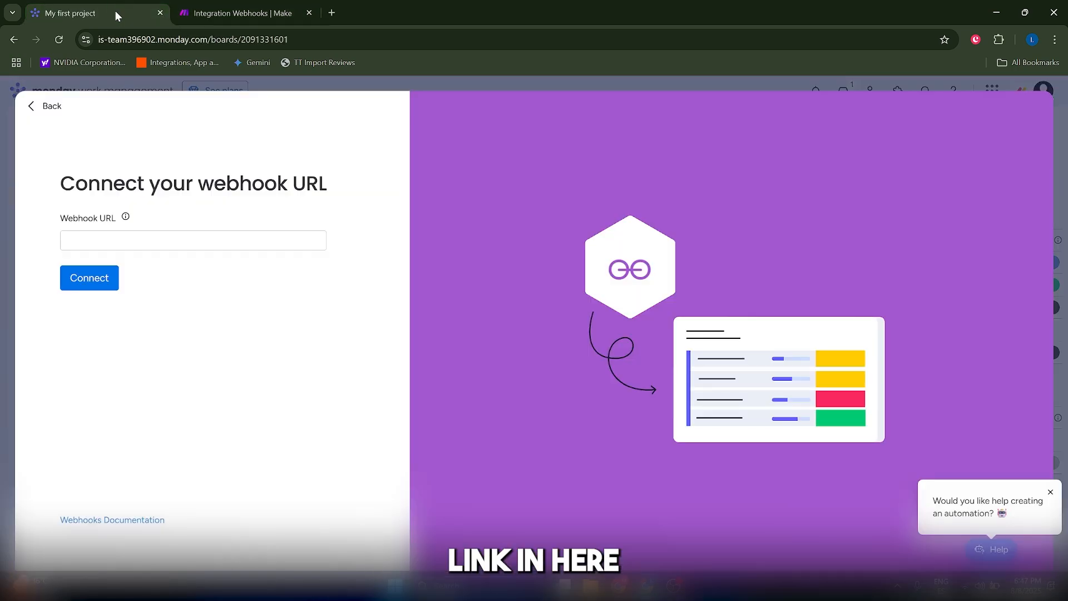
pyautogui.click(208, 239)
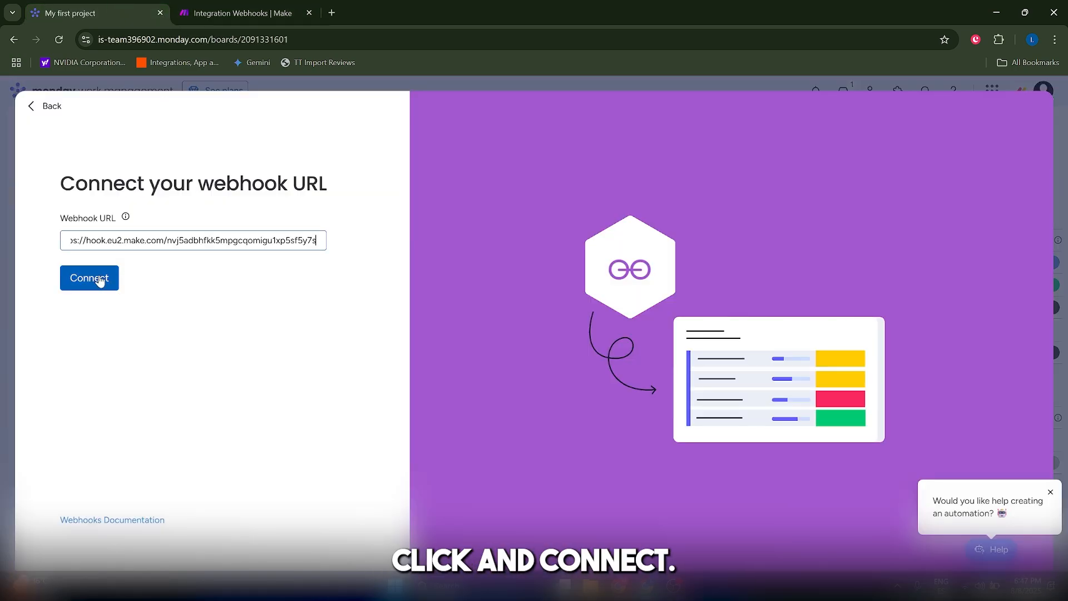
pyautogui.click(99, 278)
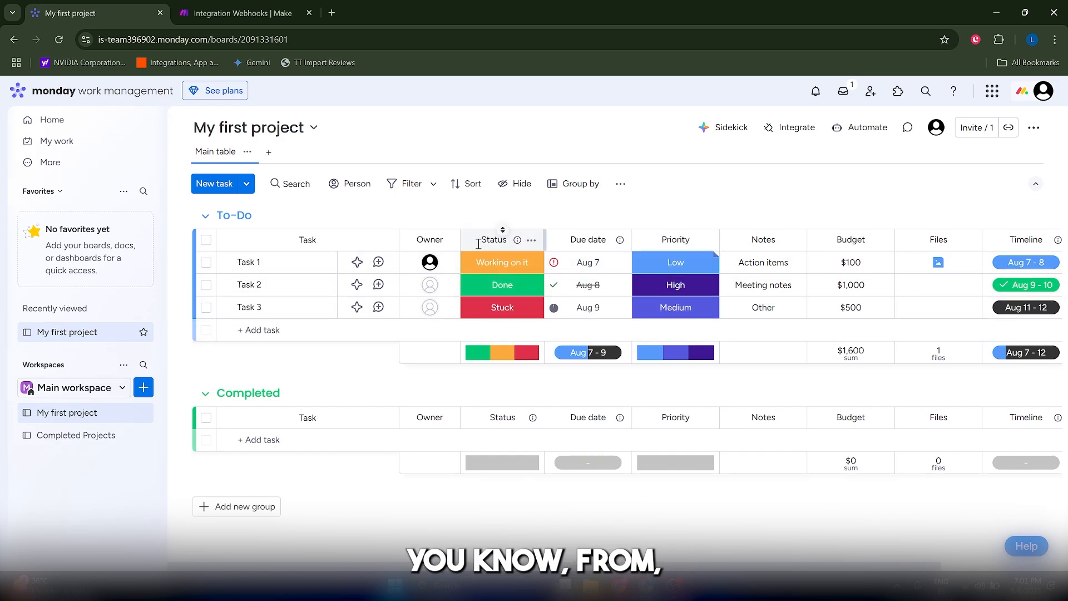
# Step: Change Task 1's status to Done
pyautogui.click(499, 264)
pyautogui.click(490, 305)
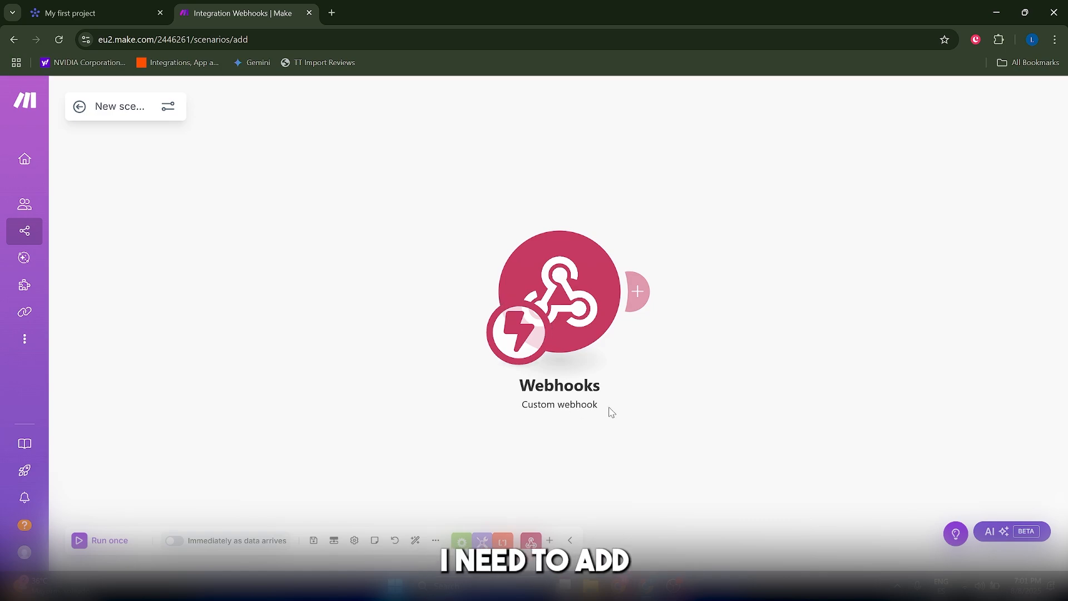
# Step: Add a monday.com Get an Item module after the webhook and begin creating its connection
pyautogui.click(638, 291)
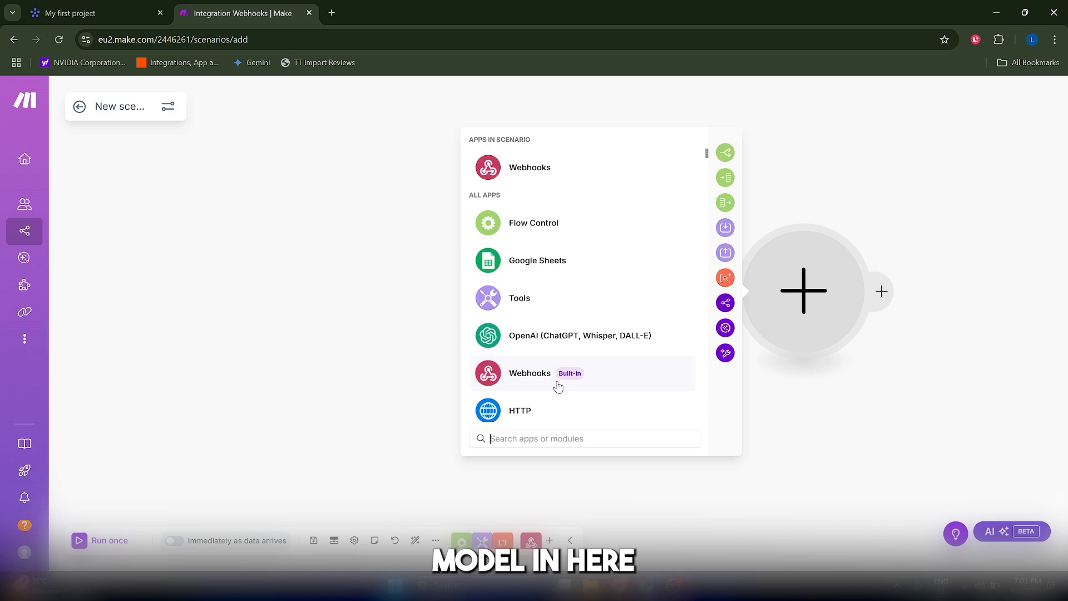
pyautogui.write('mond')
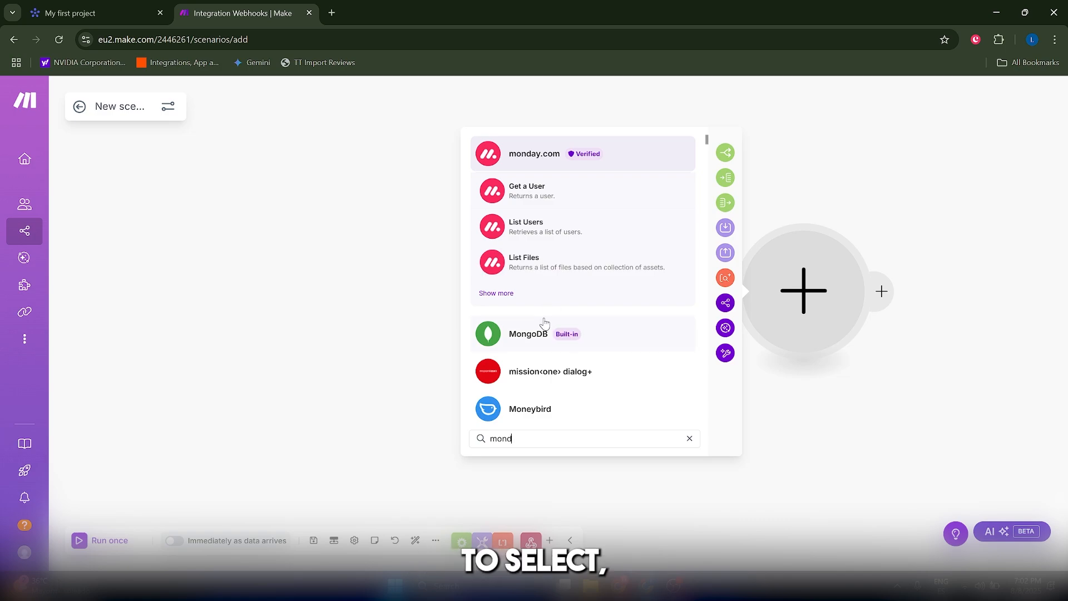
pyautogui.click(506, 151)
pyautogui.write('get an')
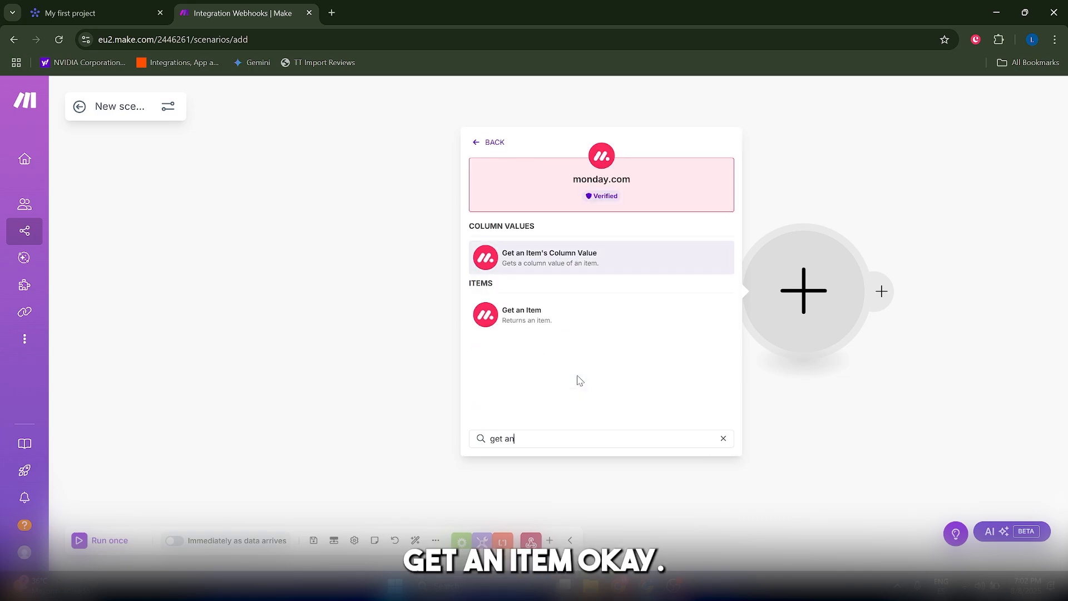
pyautogui.click(561, 315)
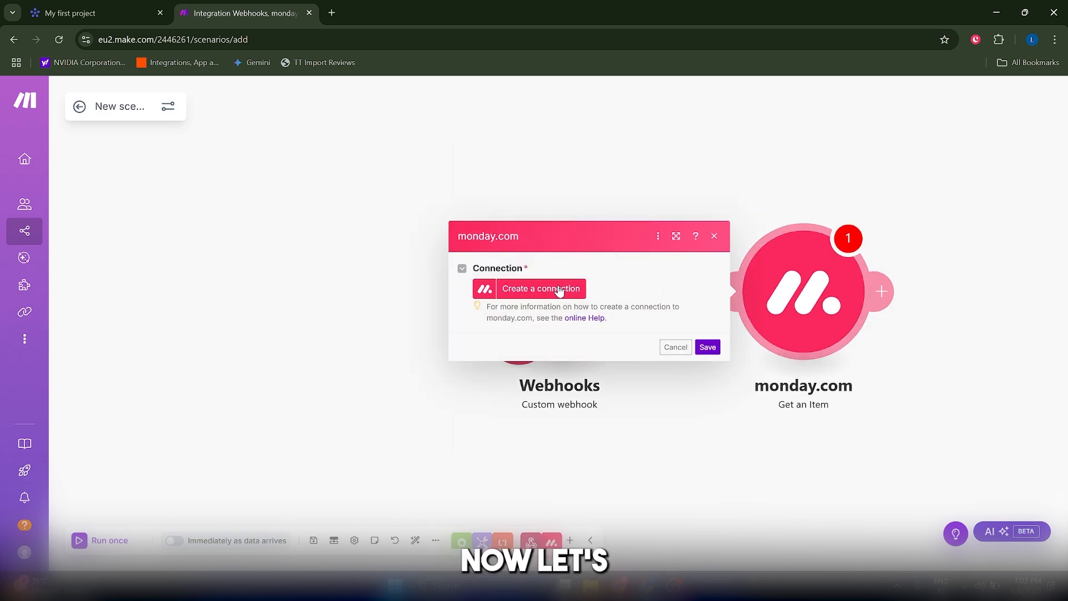
pyautogui.click(559, 290)
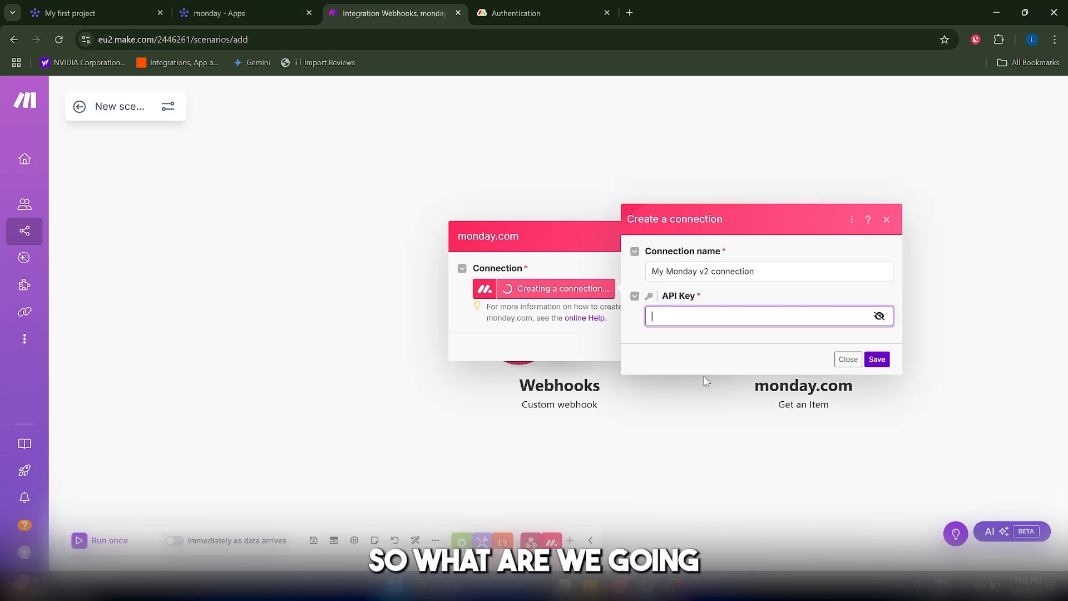
pyautogui.click(100, 7)
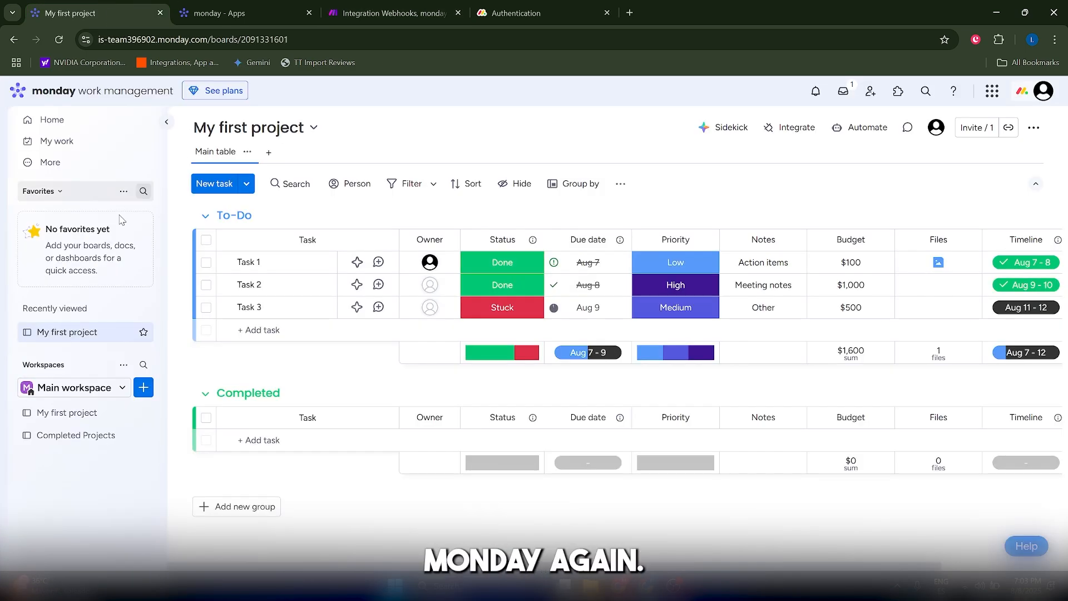
# Step: Open the monday.com Developers area from the avatar menu to fetch the API token
pyautogui.click(1046, 92)
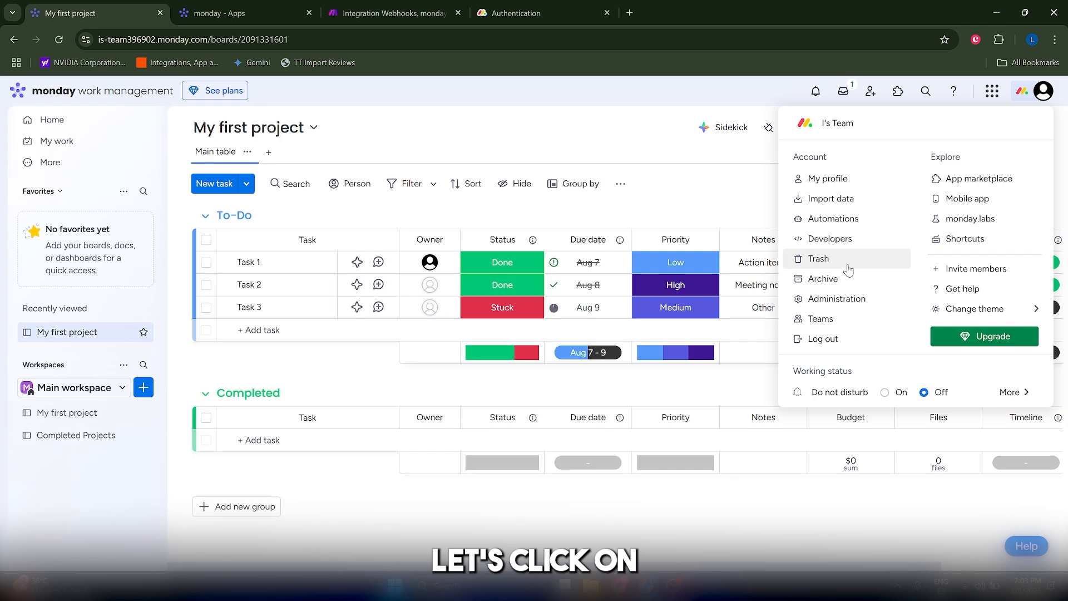
pyautogui.click(844, 243)
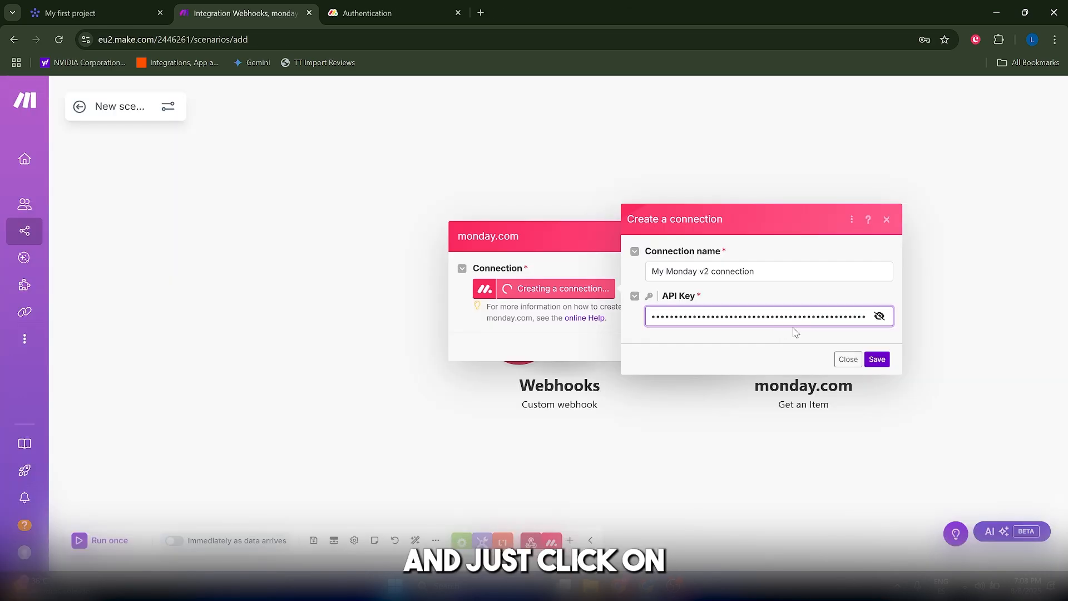
# Step: Save the My Monday v2 connection, close the Get an Item settings, and add a third module
pyautogui.click(874, 360)
pyautogui.click(553, 219)
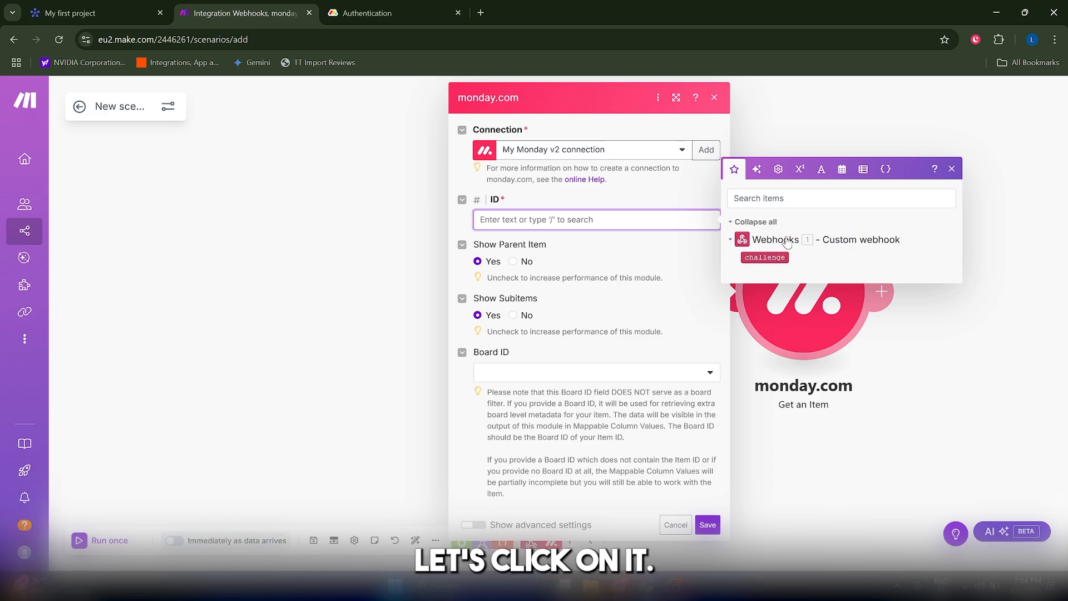
pyautogui.click(812, 460)
pyautogui.click(887, 293)
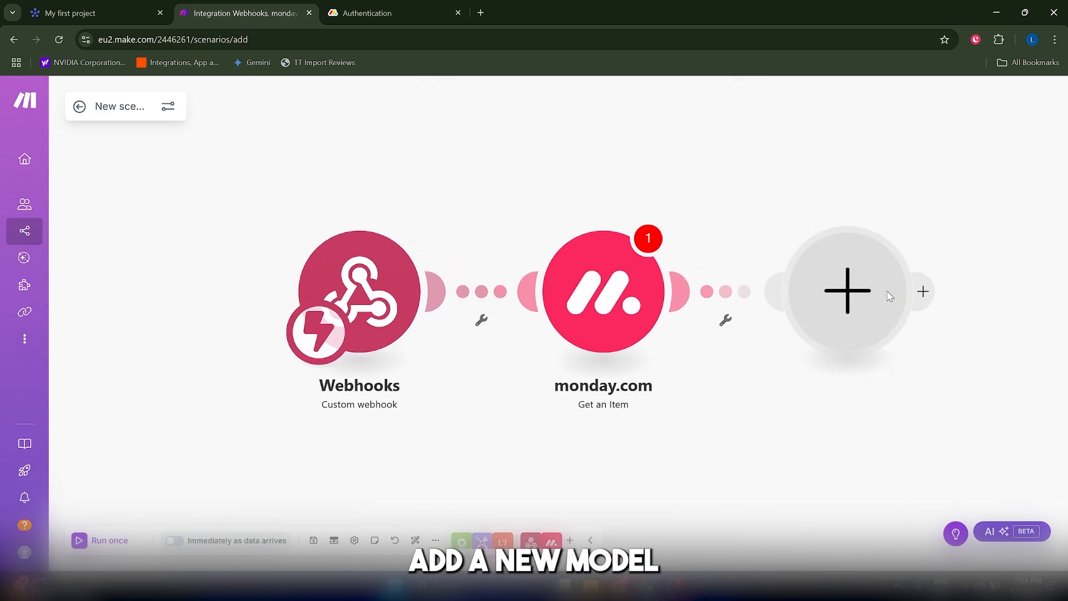
# Step: Add Slack's Create a Message module after monday.com and start a new Slack workspace connection
pyautogui.write('slack')
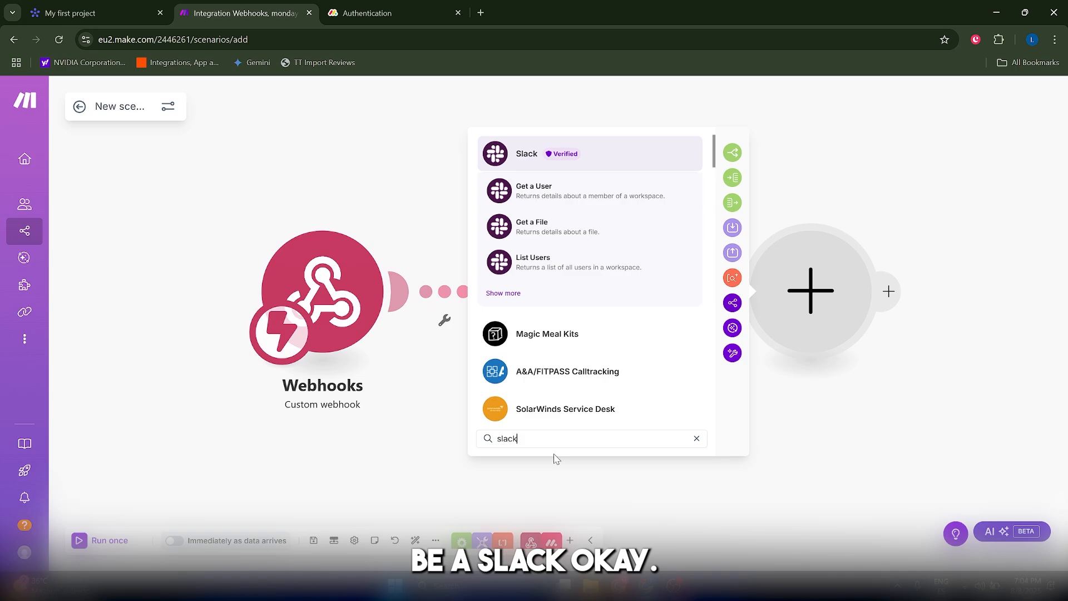
pyautogui.click(523, 154)
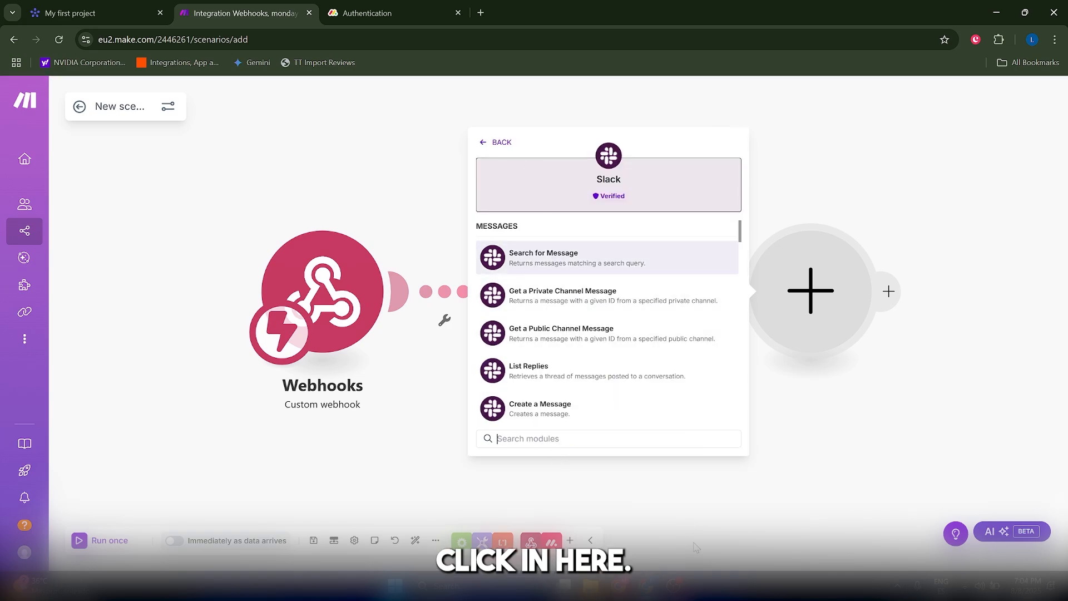
pyautogui.click(584, 438)
pyautogui.write('creat')
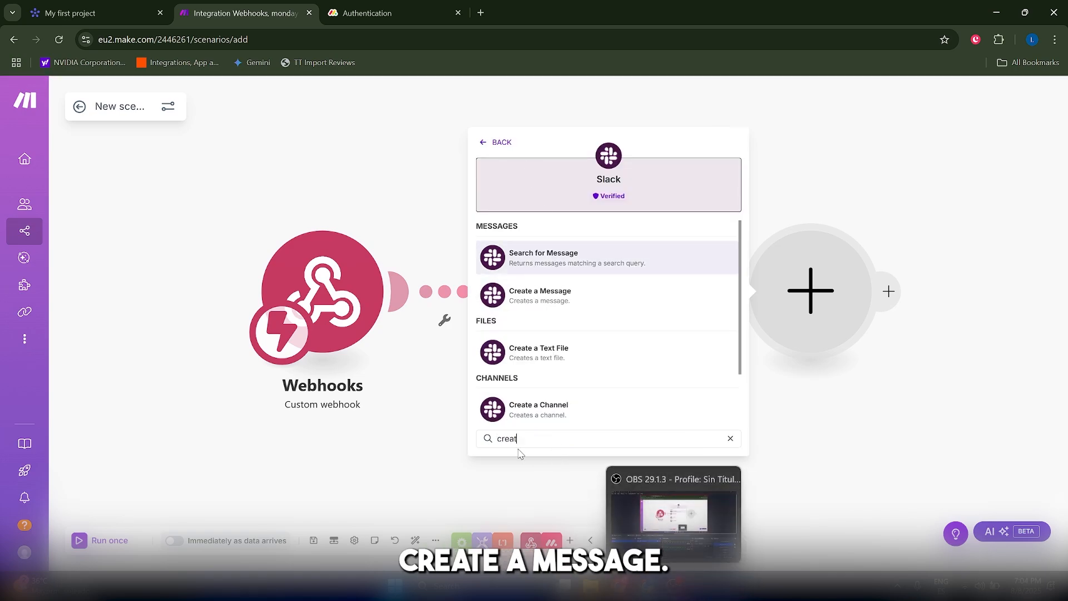
pyautogui.click(562, 272)
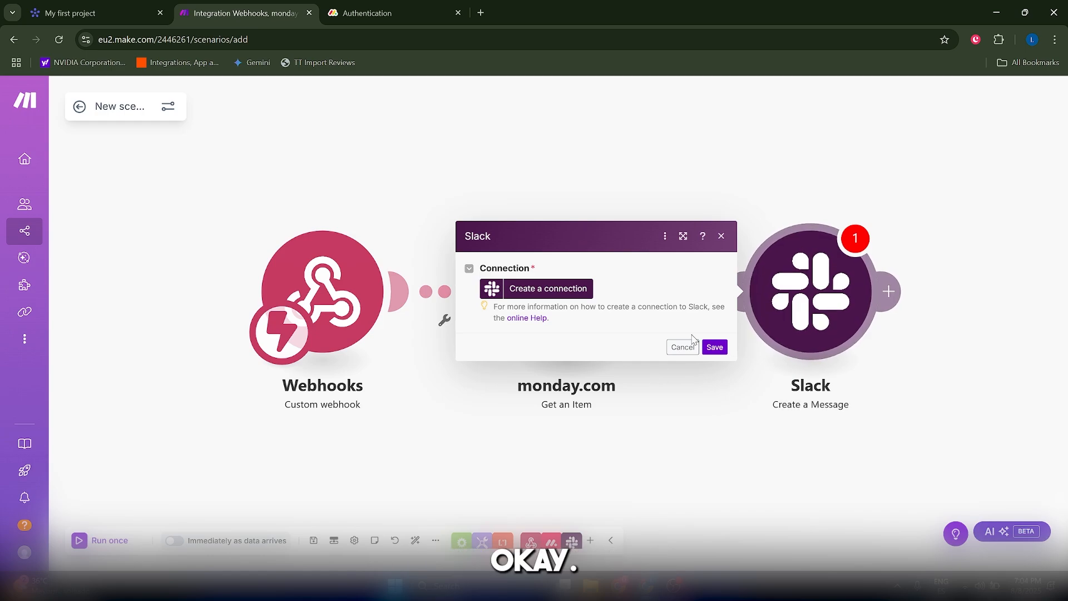
pyautogui.click(532, 289)
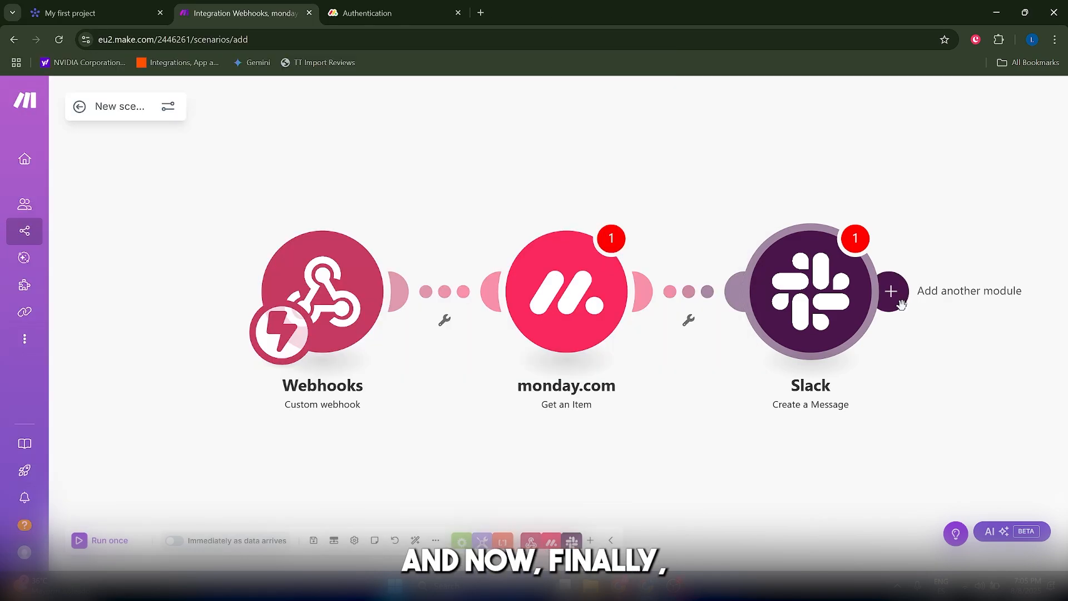
# Step: Add a monday.com Create an Item module as the fourth step after Slack
pyautogui.click(890, 291)
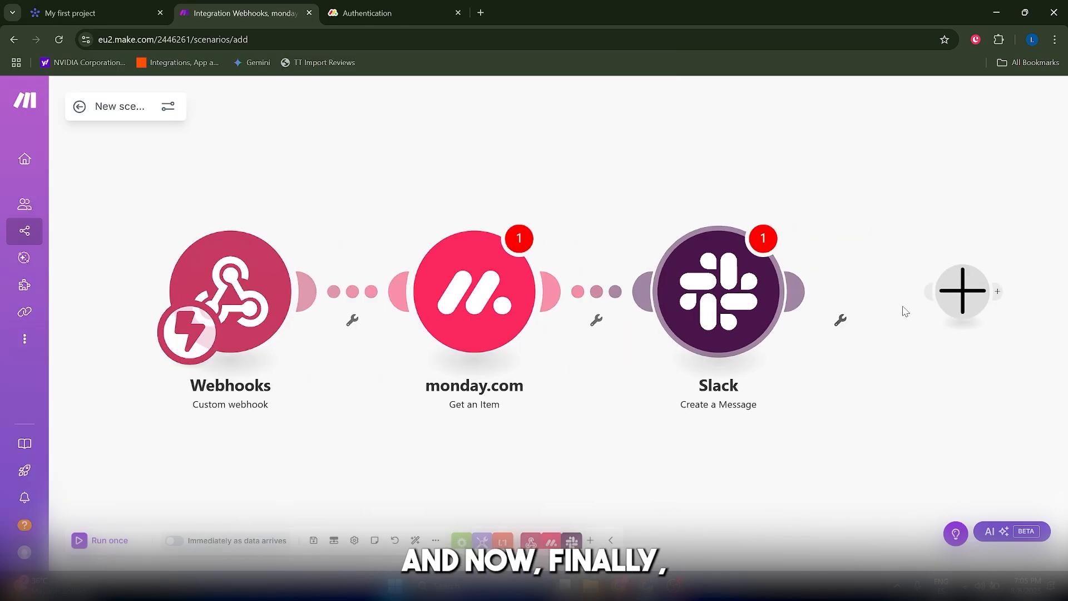
pyautogui.click(582, 441)
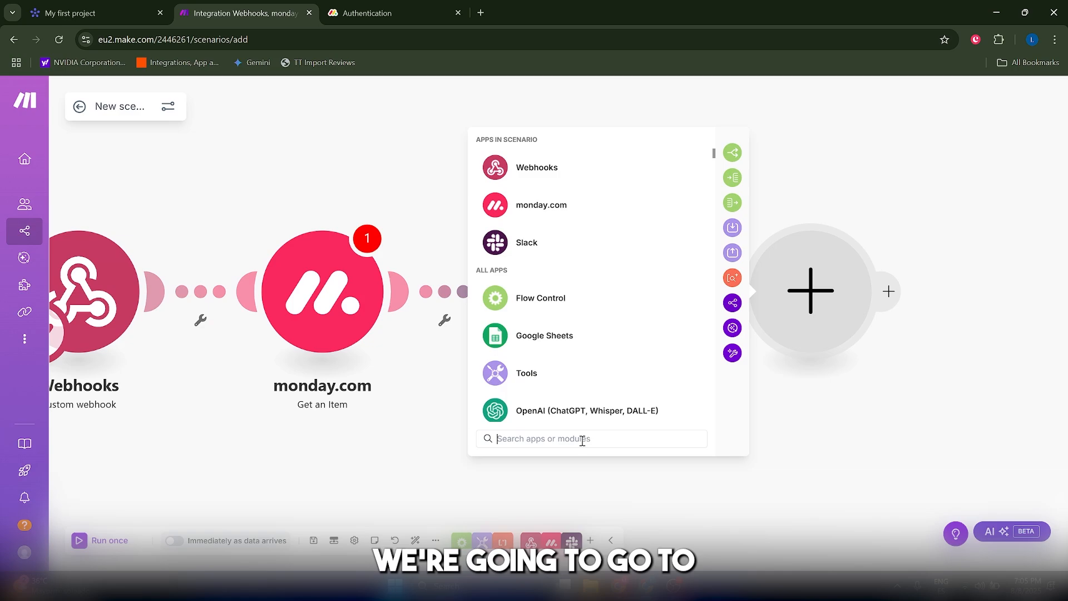
pyautogui.write('monday')
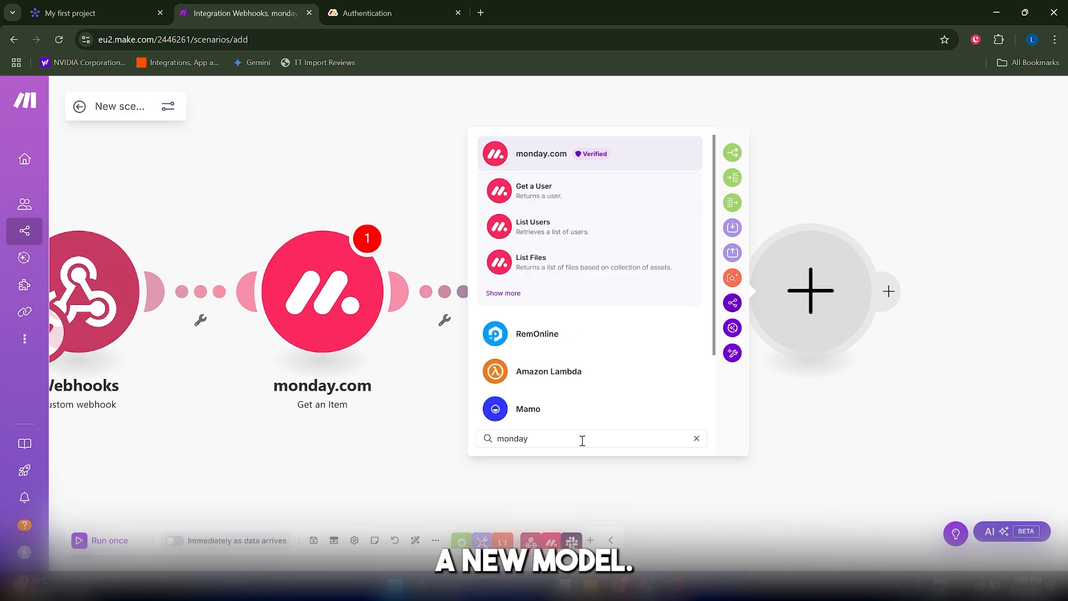
pyautogui.click(557, 161)
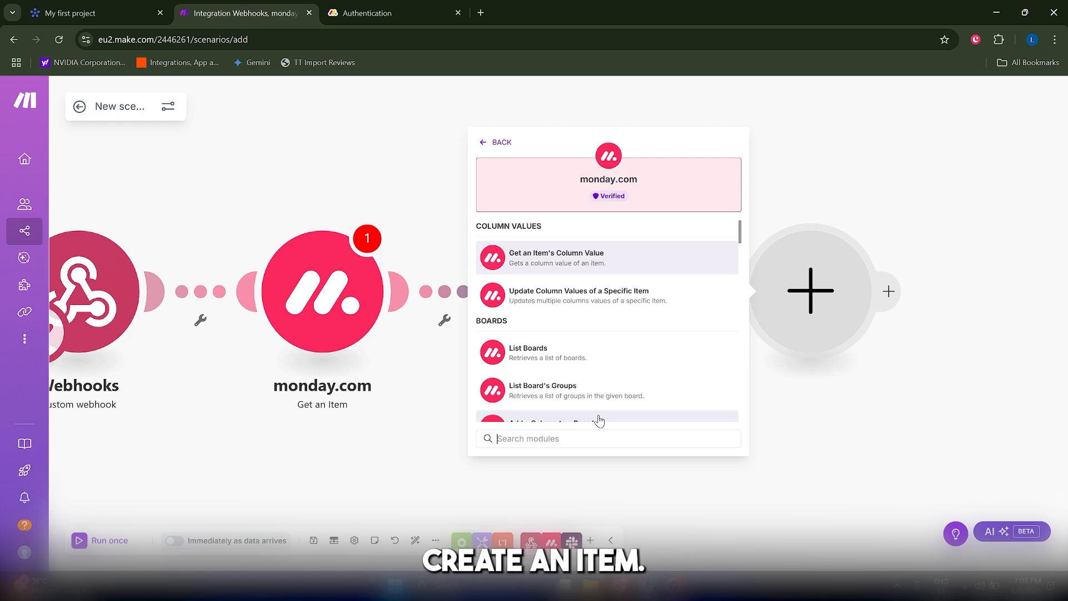
pyautogui.write('create')
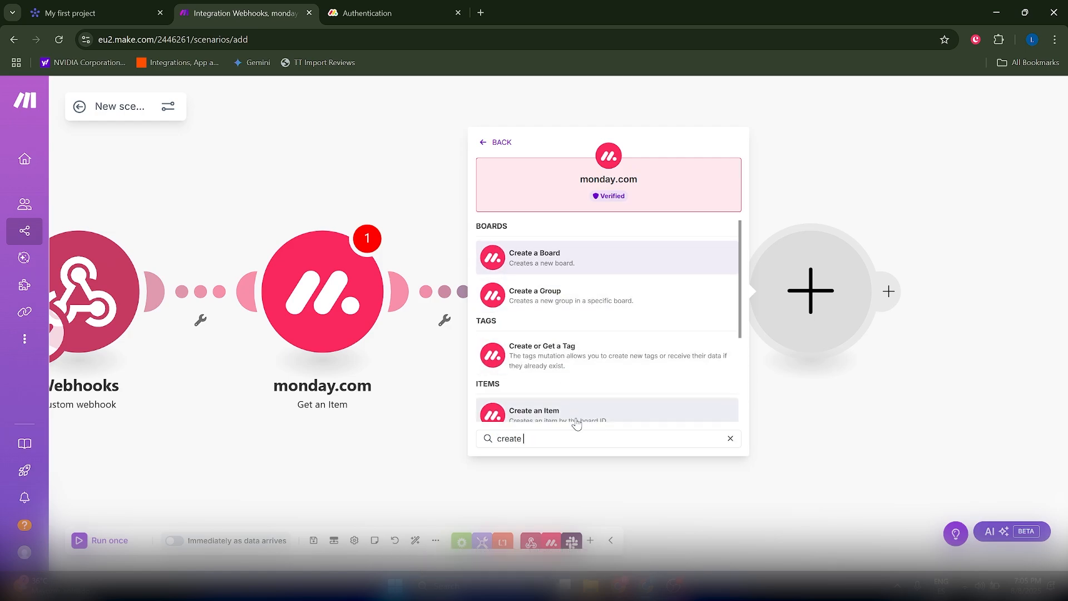
pyautogui.click(573, 416)
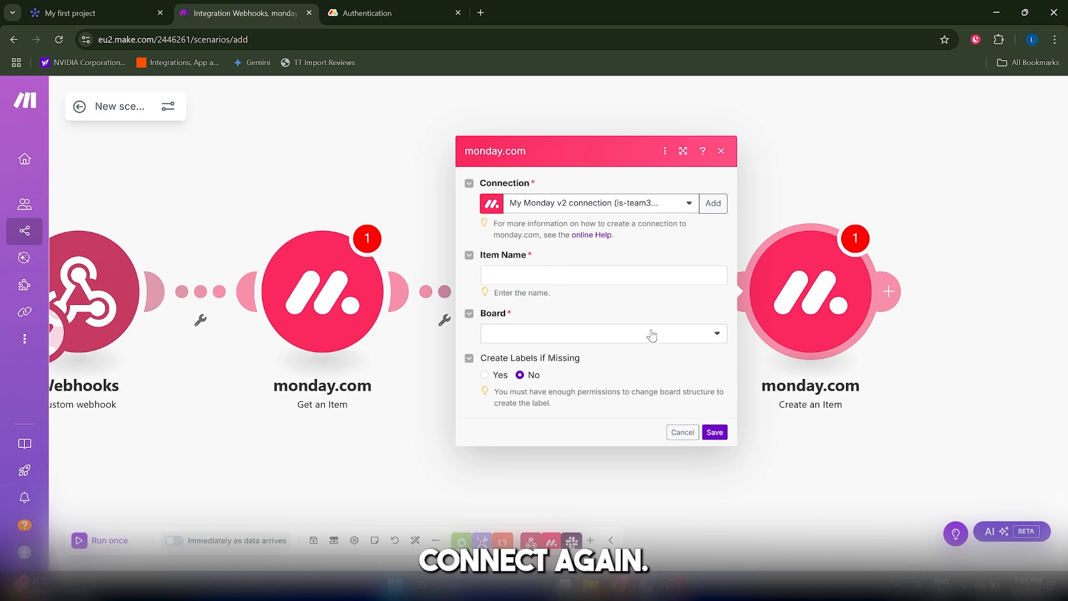
# Step: Set the module's Board to Completed Projects and check that board in monday.com
pyautogui.click(652, 334)
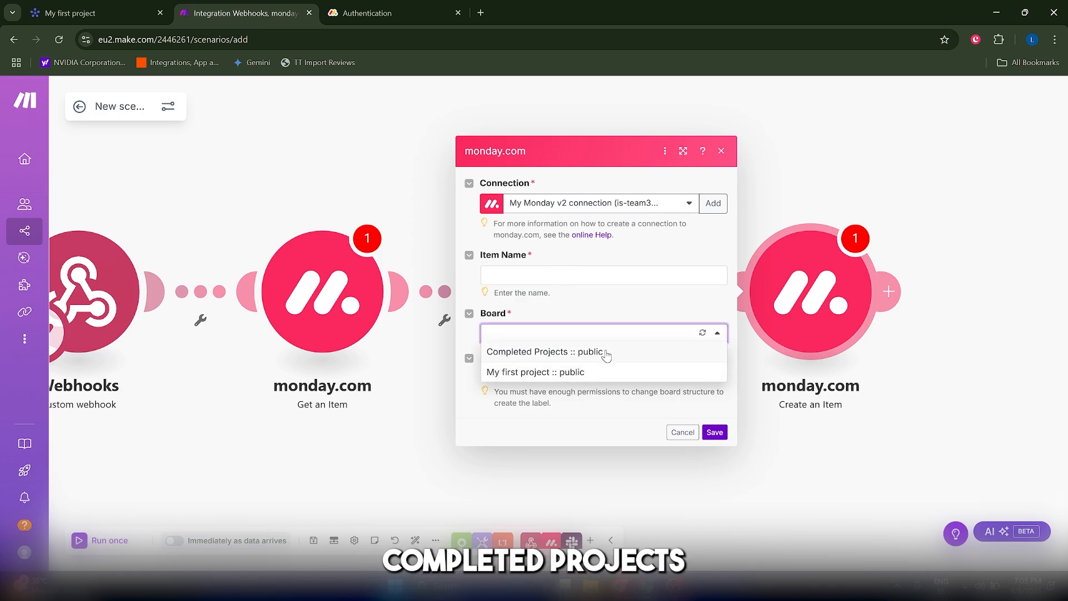
pyautogui.click(606, 351)
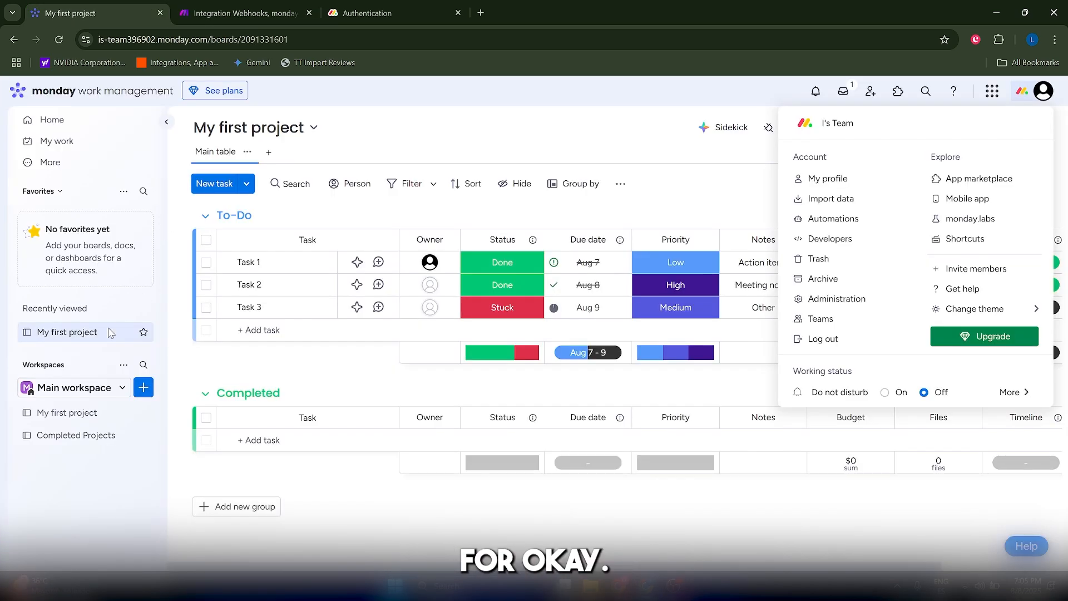
pyautogui.click(78, 435)
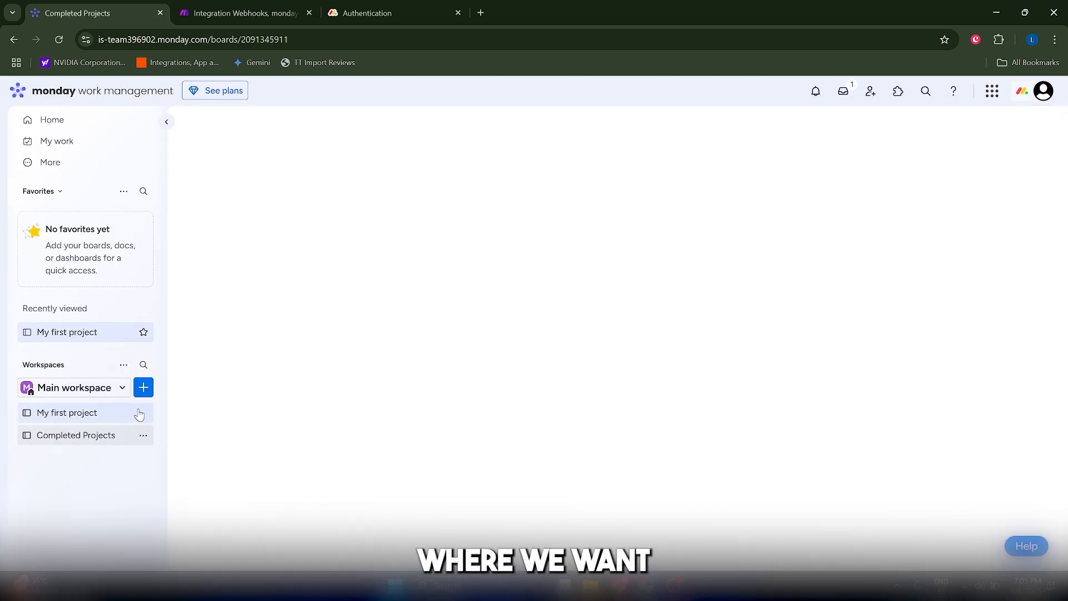
pyautogui.click(367, 13)
pyautogui.click(222, 7)
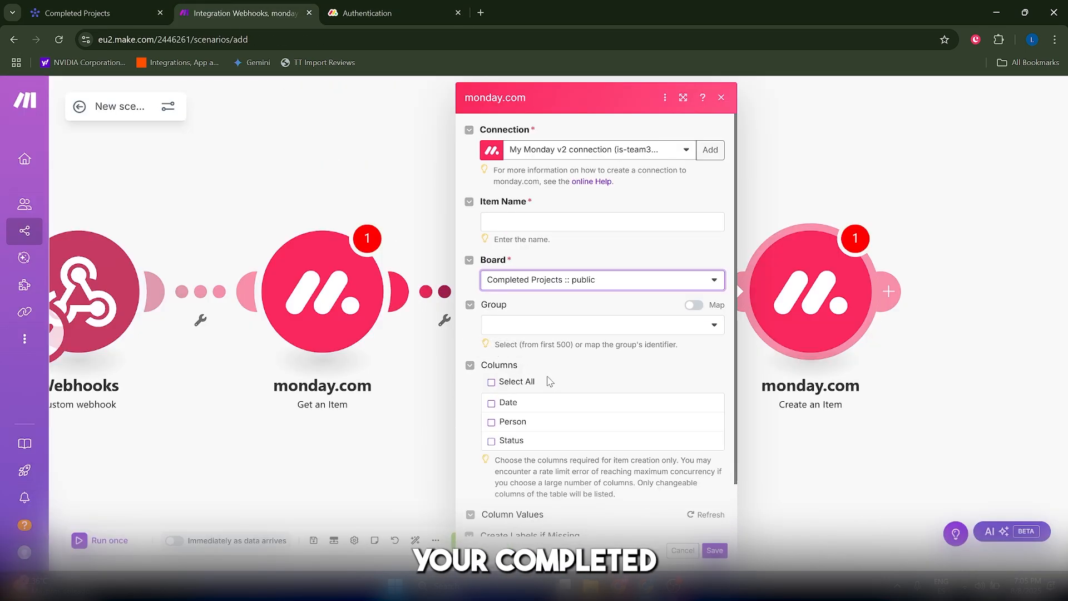
# Step: Include the Status column in Create an Item and save the settings
pyautogui.click(501, 440)
pyautogui.scroll(-1, 523, 440)
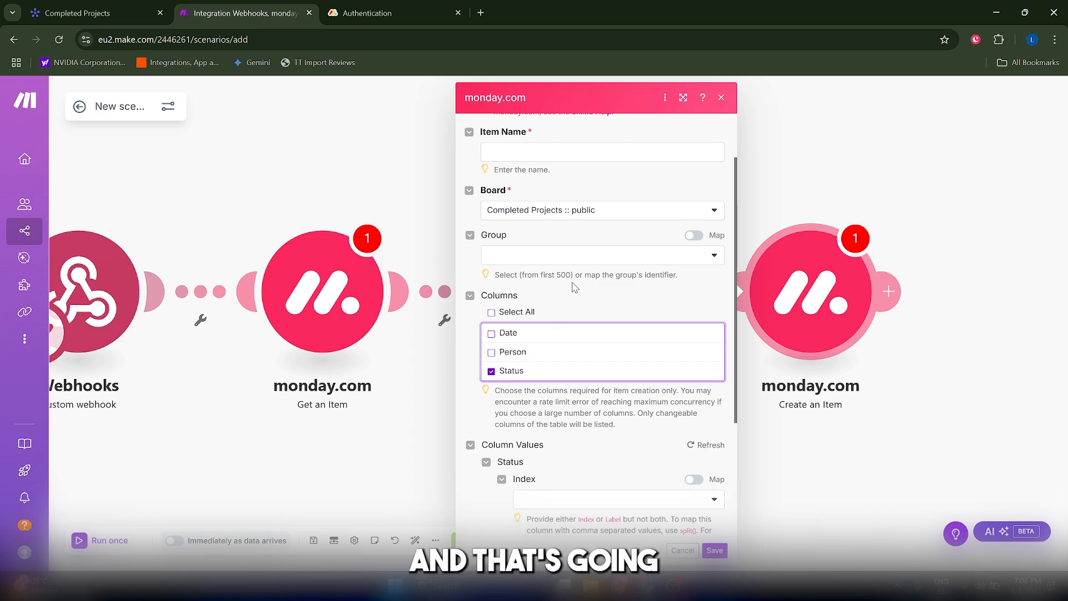
pyautogui.click(712, 551)
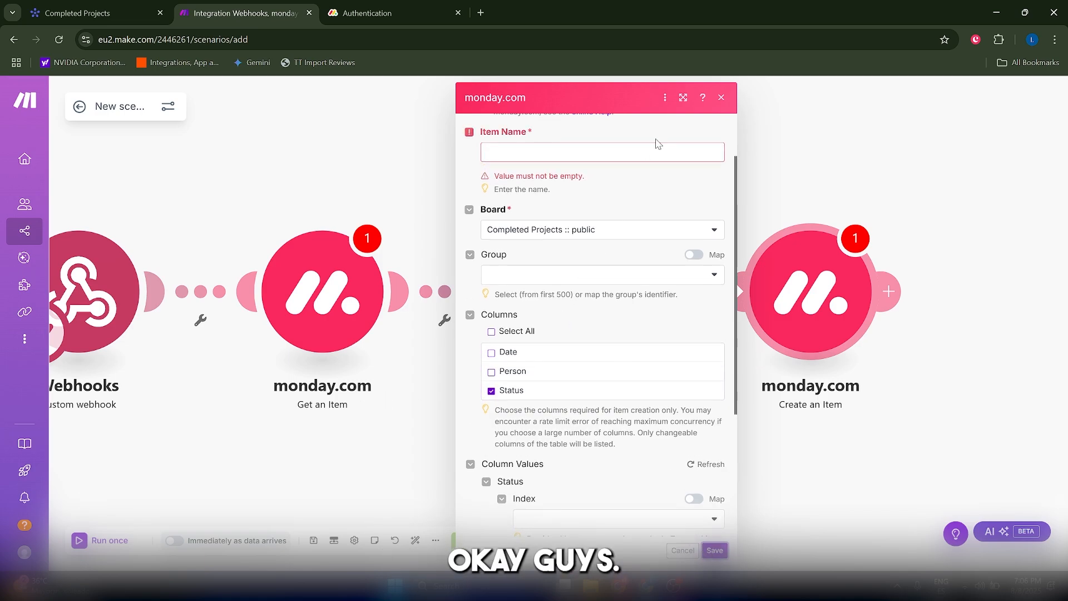
# Step: Browse the Item Name mapping options, then close the mapping panel and module settings
pyautogui.scroll(1, 556, 307)
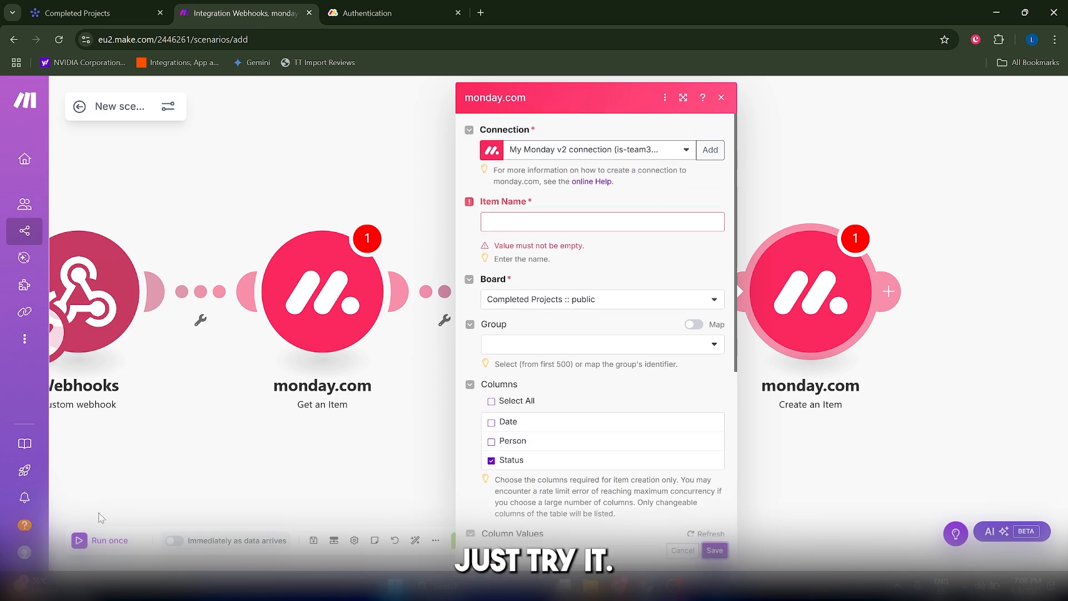
pyautogui.click(558, 221)
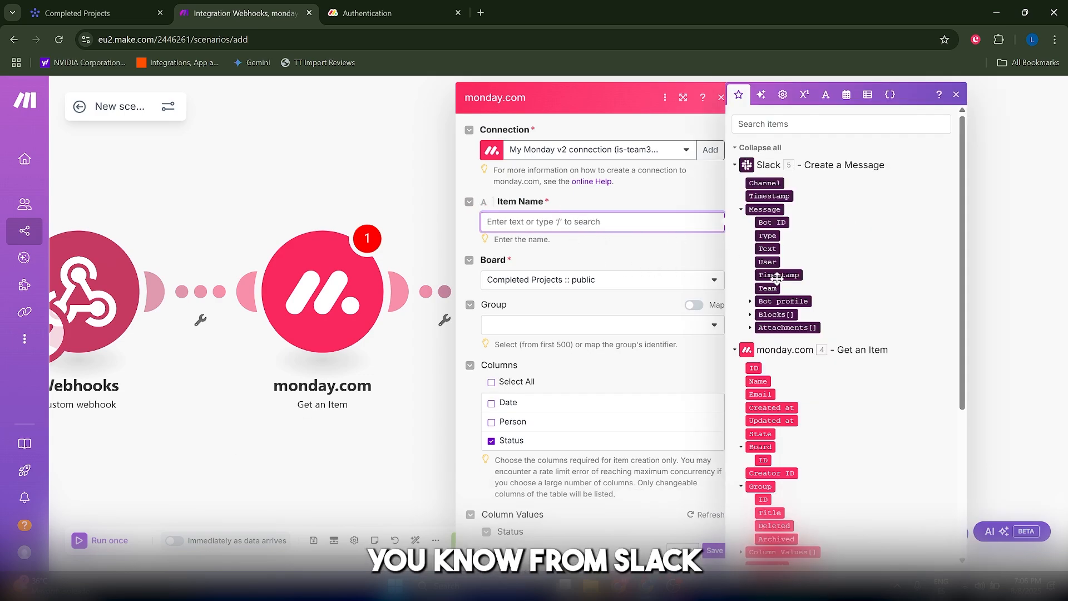
pyautogui.scroll(-2, 828, 292)
pyautogui.scroll(2, 788, 371)
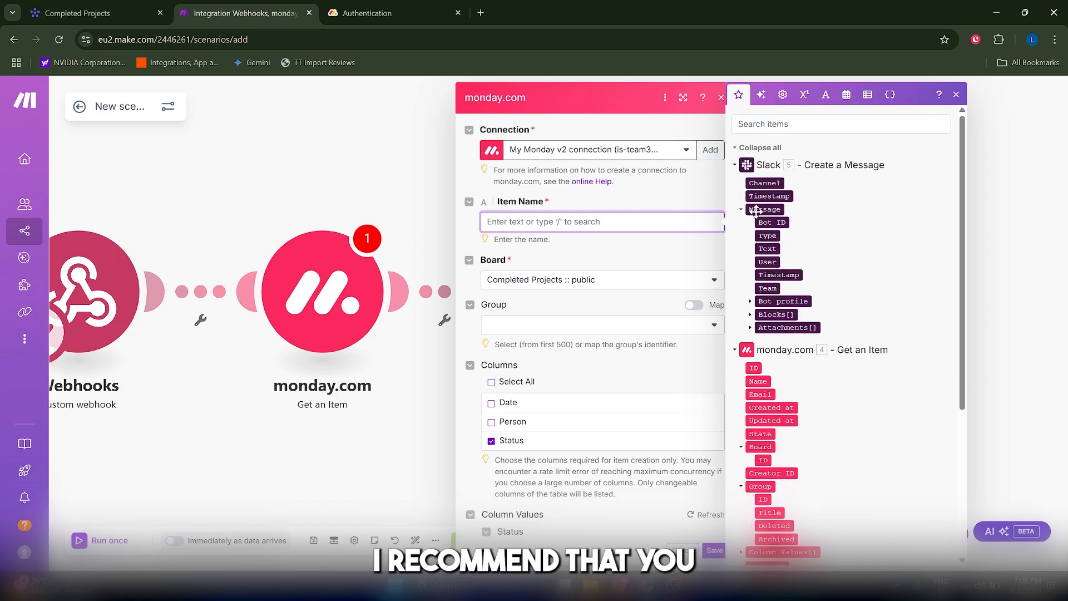
pyautogui.scroll(-2, 788, 250)
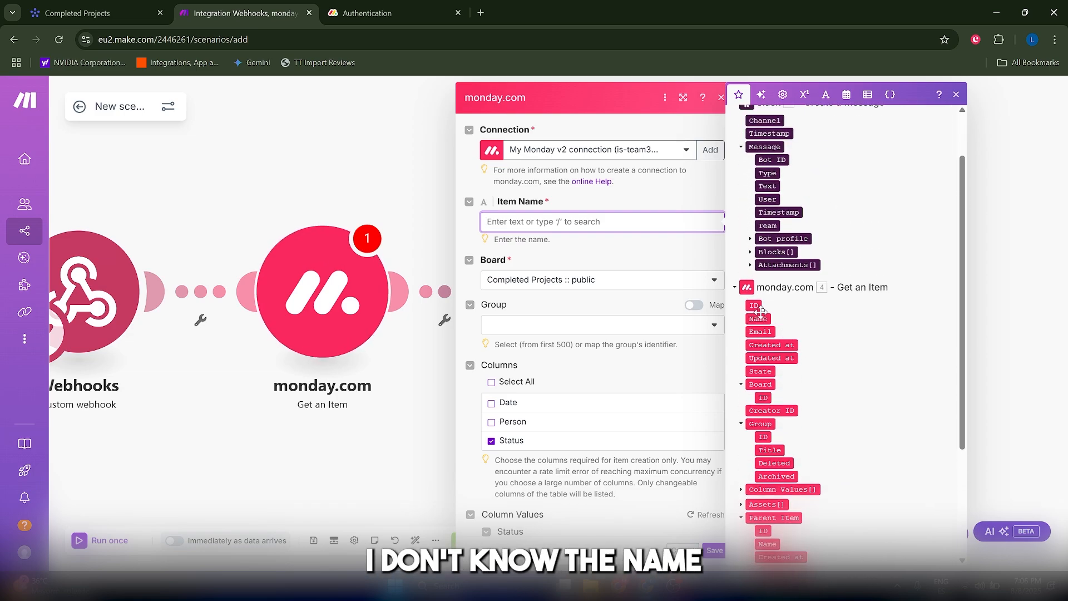
pyautogui.scroll(-6, 760, 311)
pyautogui.scroll(8, 777, 465)
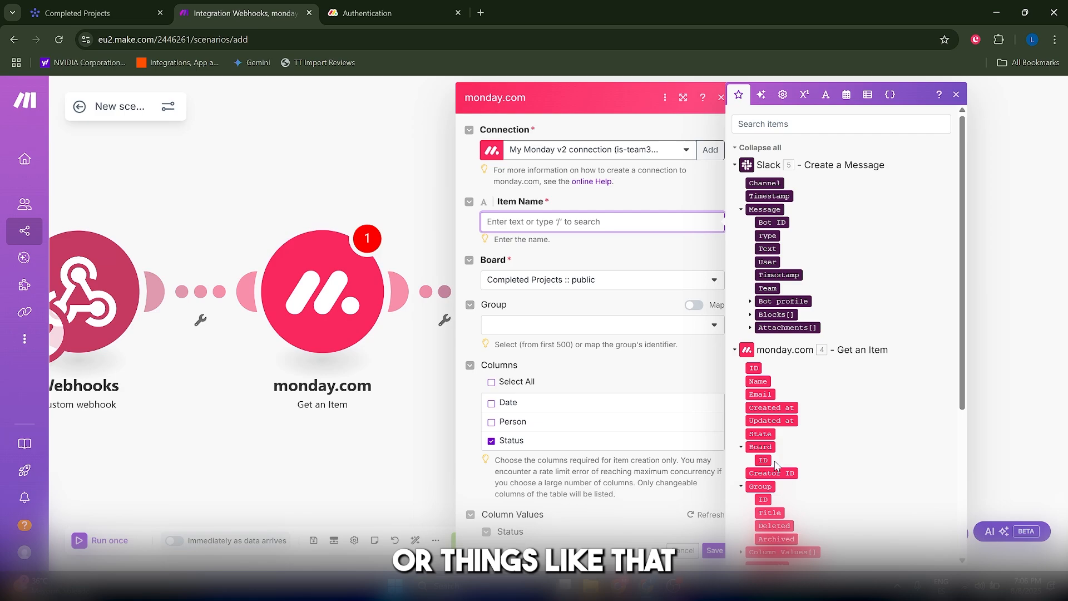
pyautogui.scroll(-2, 608, 395)
pyautogui.scroll(-4, 745, 424)
pyautogui.scroll(3, 500, 435)
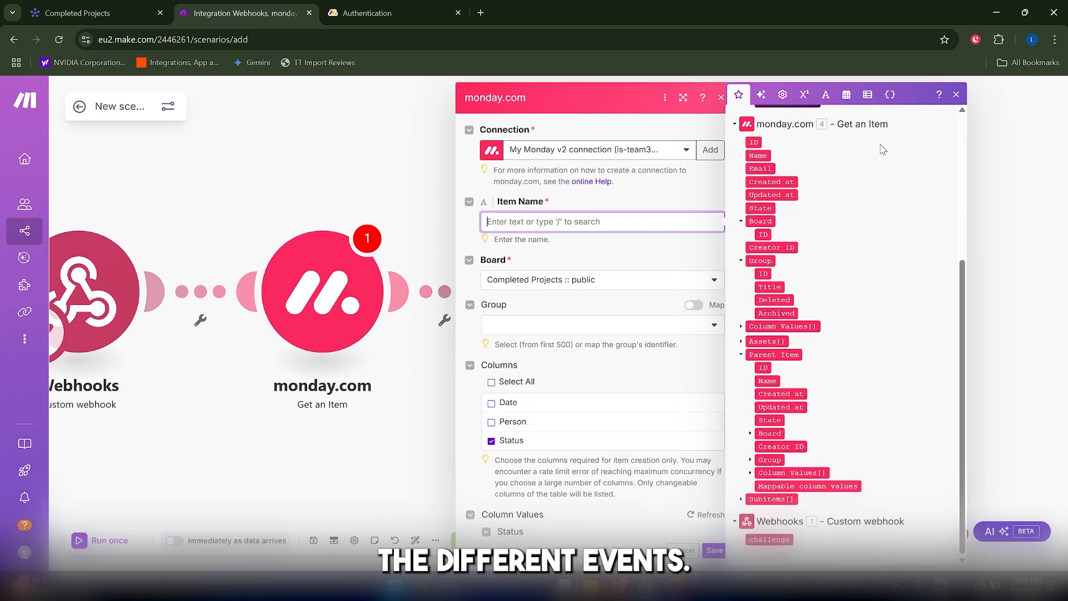
pyautogui.click(956, 95)
pyautogui.click(721, 98)
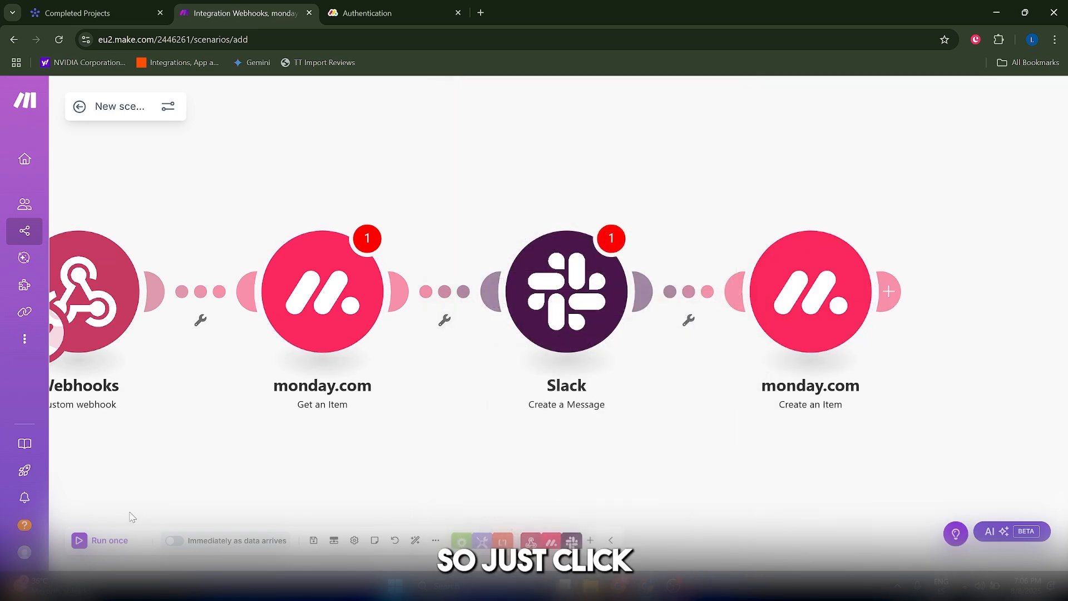